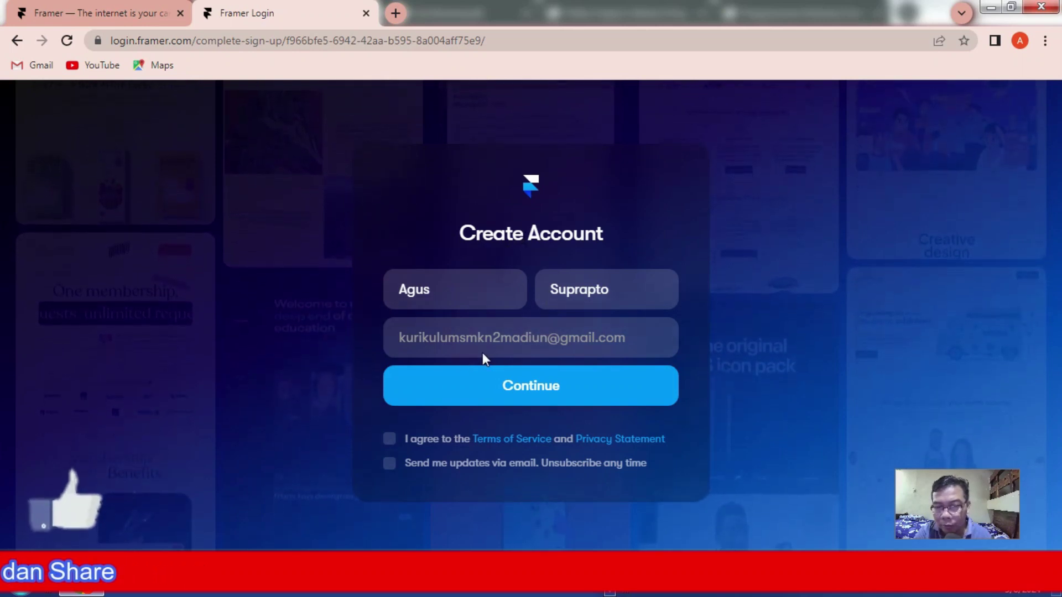
- Accept the Terms of Service, opt into e-mail updates, and create the Framer account
click(389, 441)
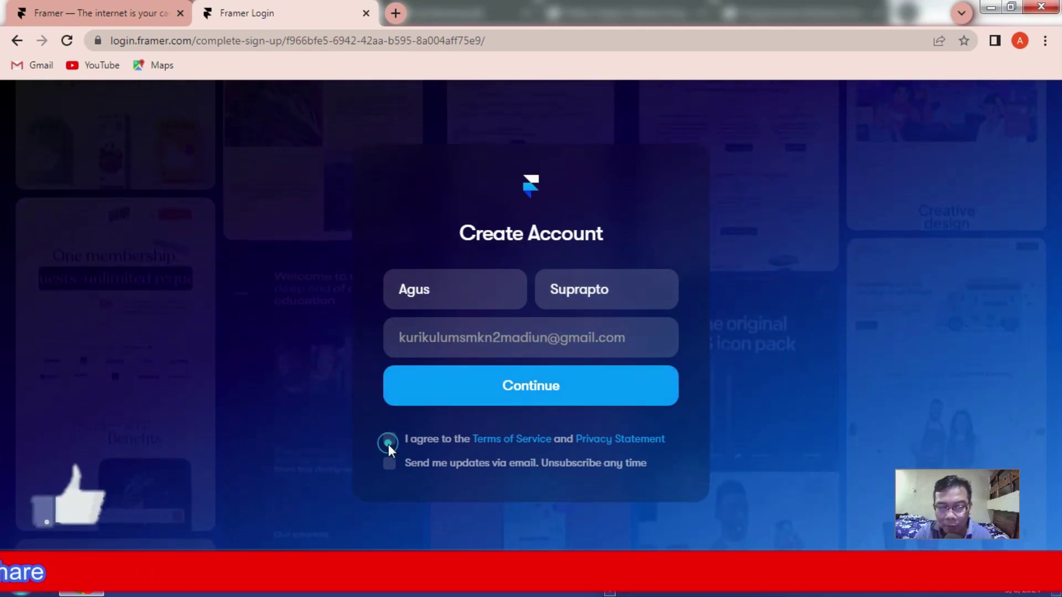
click(388, 463)
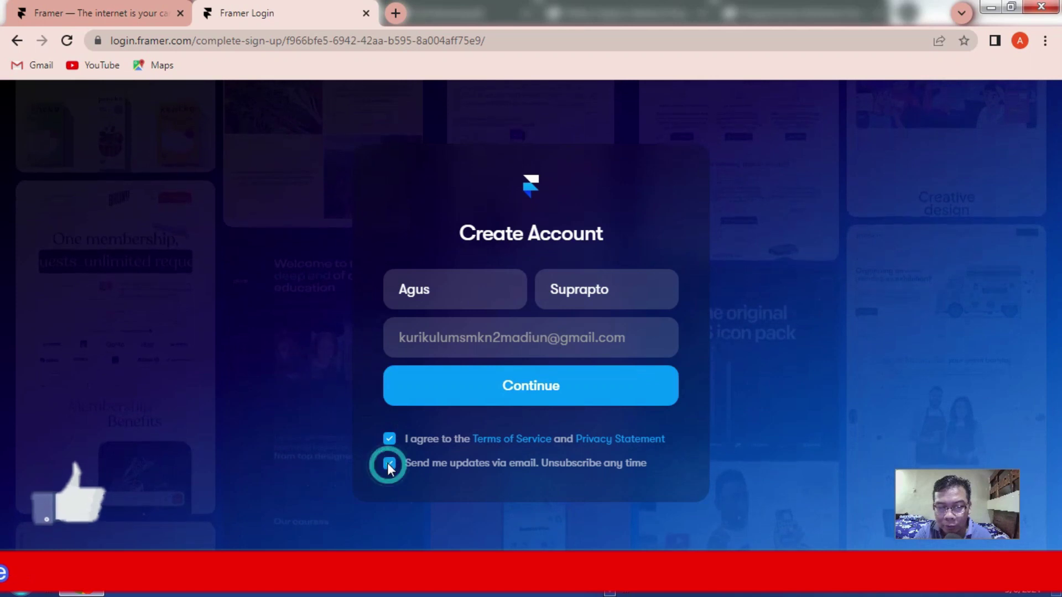
click(512, 394)
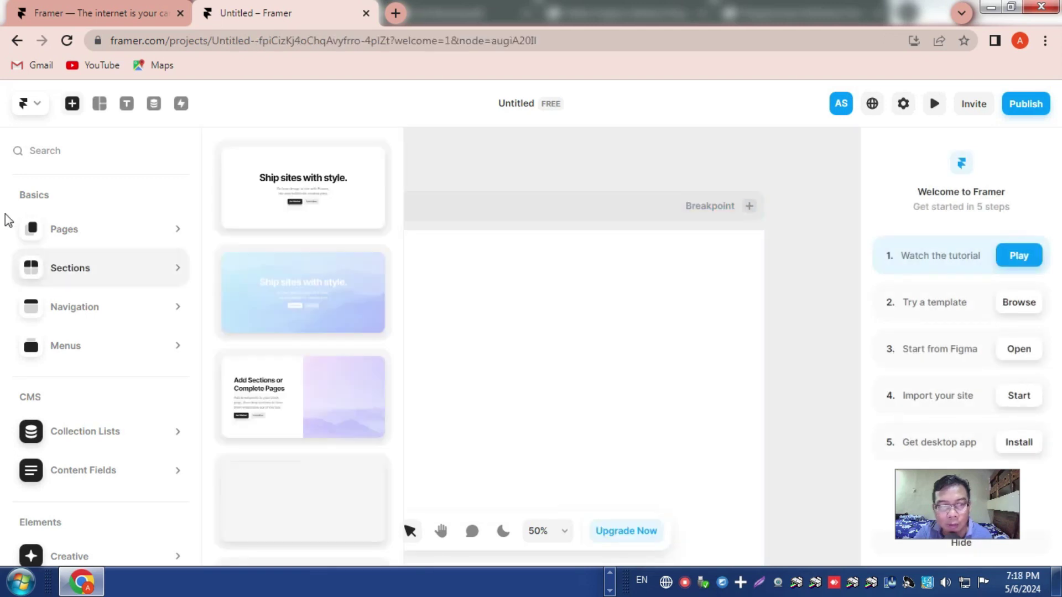
- Add The Landing Page layout to the Home page, then bring up the actions list
click(702, 224)
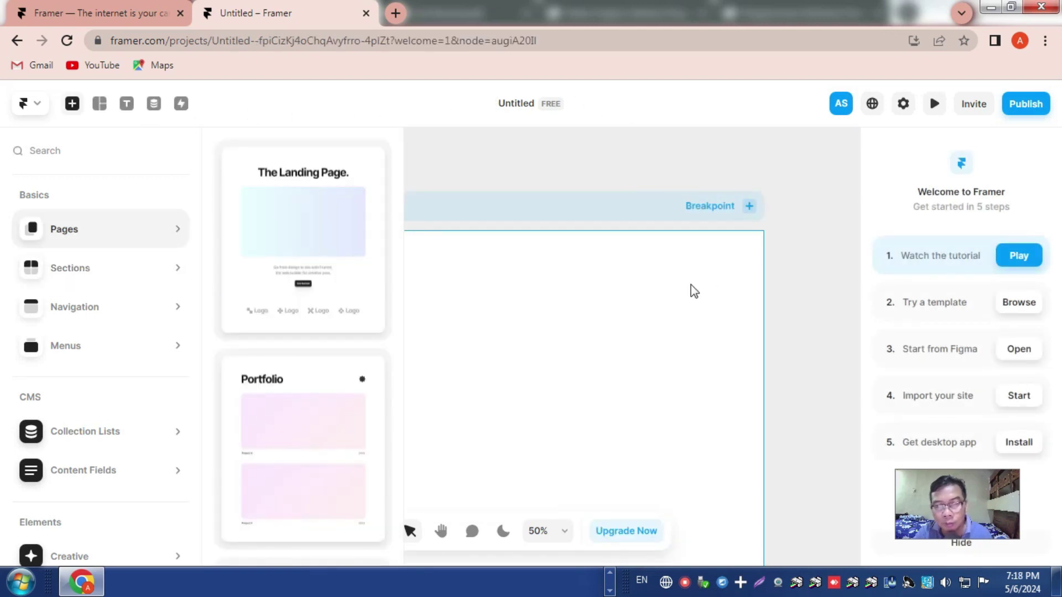
mouse_move(268, 335)
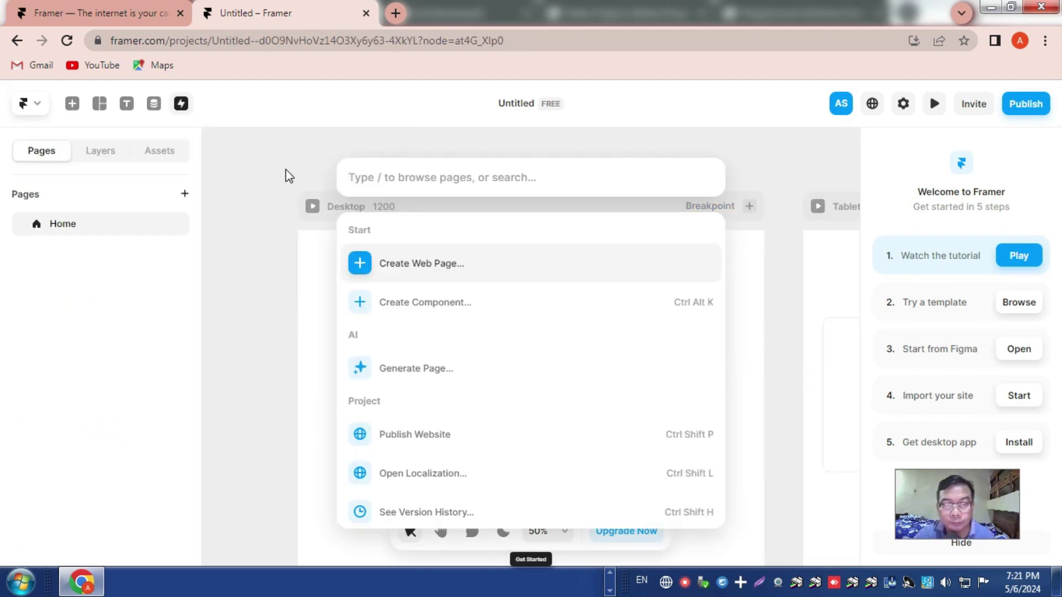
click(285, 169)
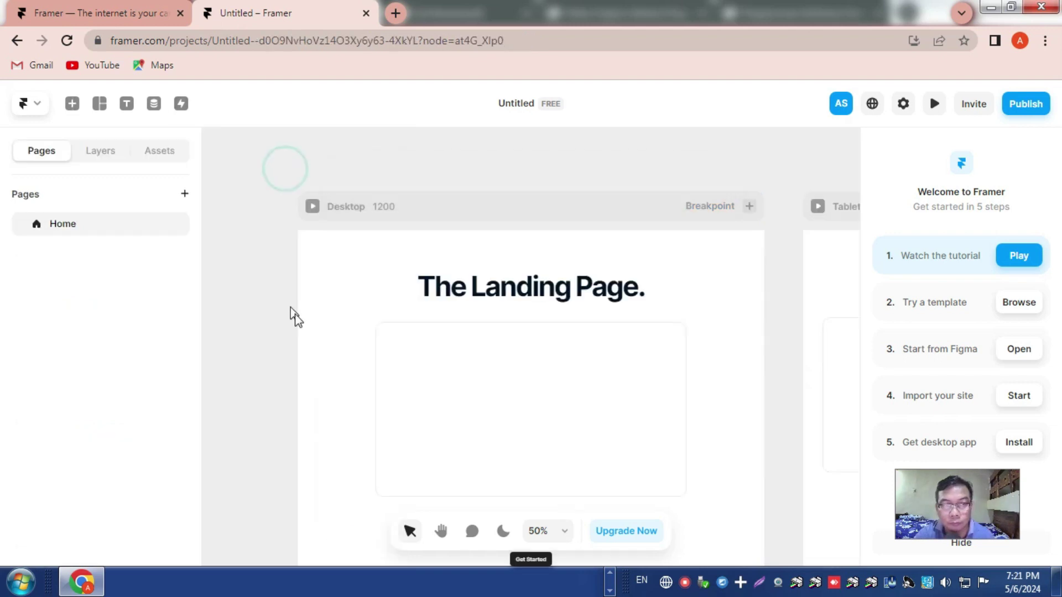
click(181, 105)
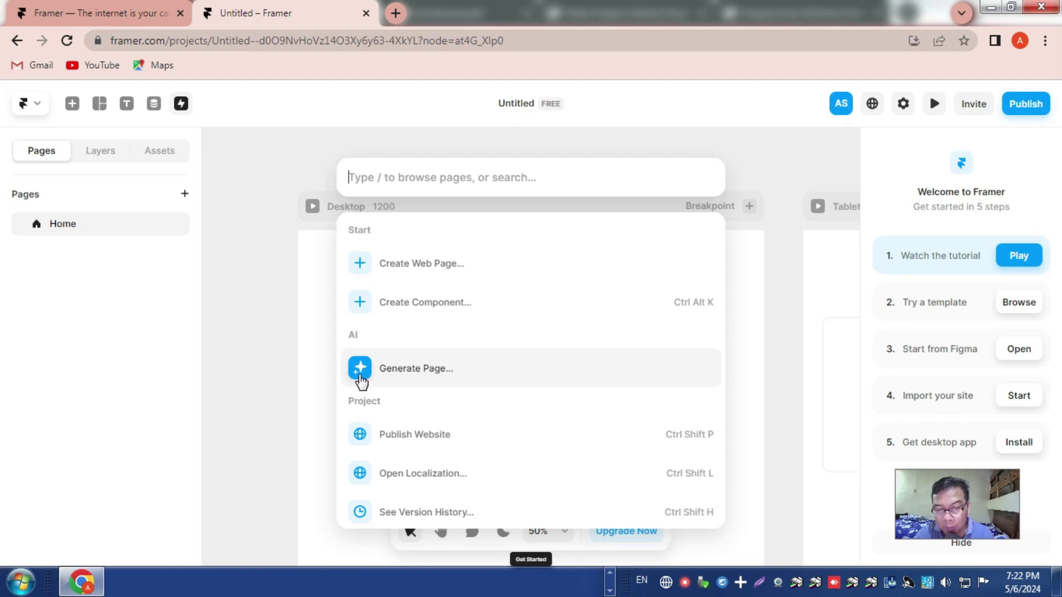
- Write an AI prompt for a professional 'Jualan Bakso Super Pedas' site, priced 10.000 to 40.000, with location
click(386, 375)
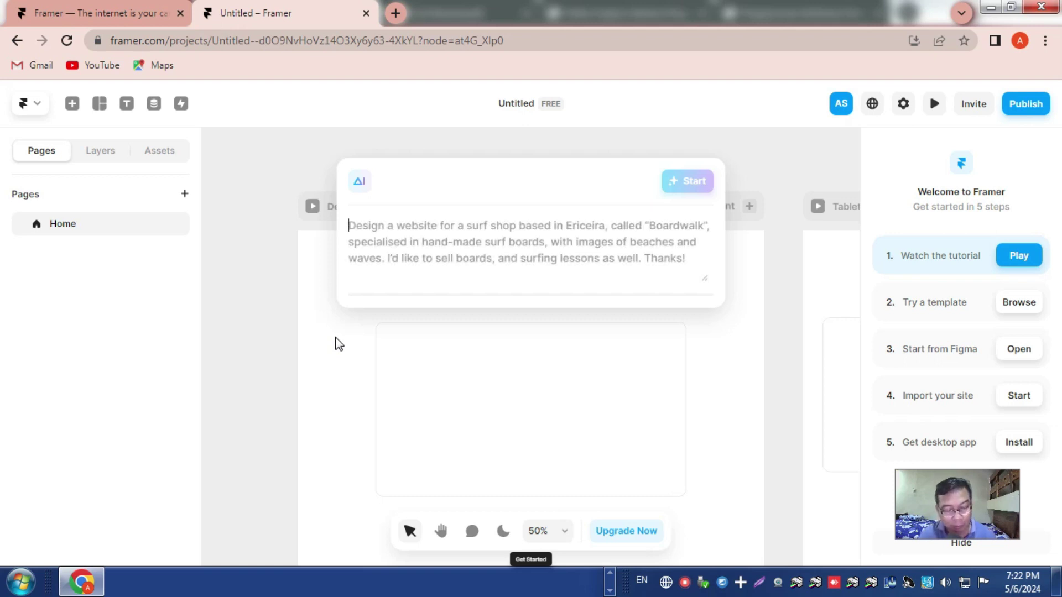
text(bua)
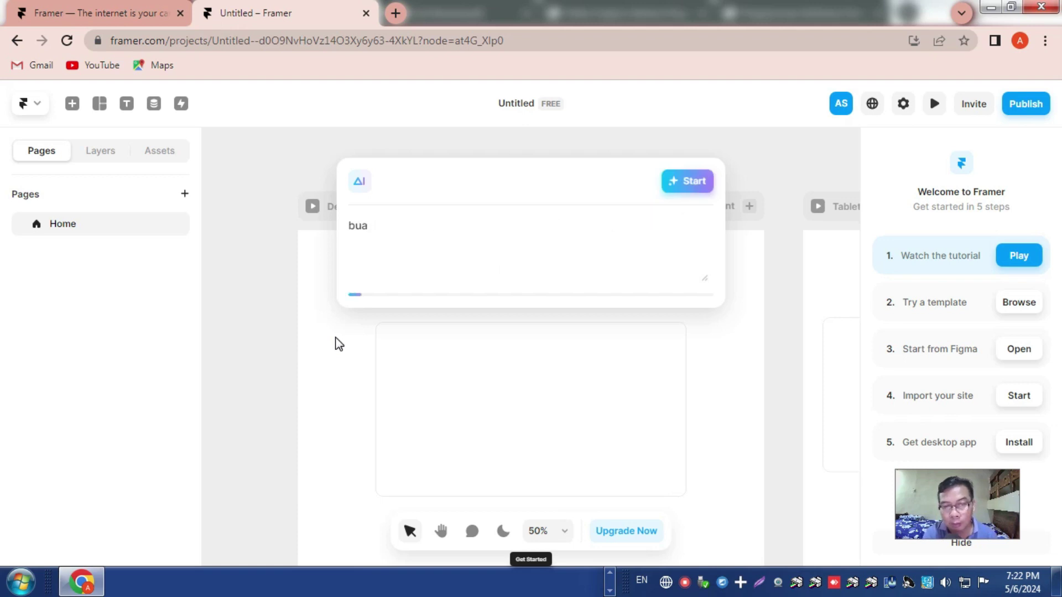
text(tkan saya )
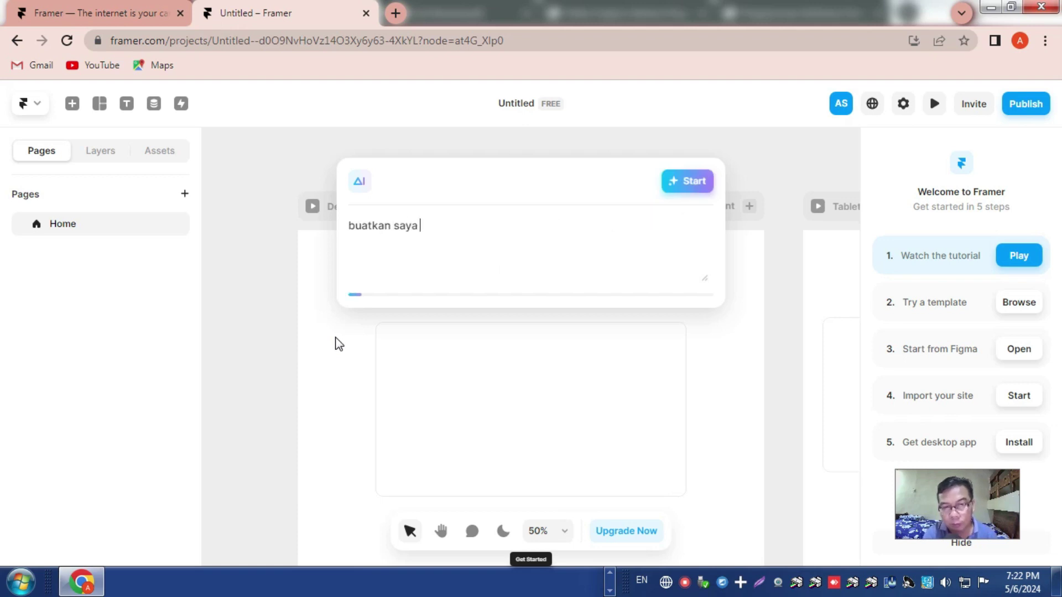
text(sebuah we)
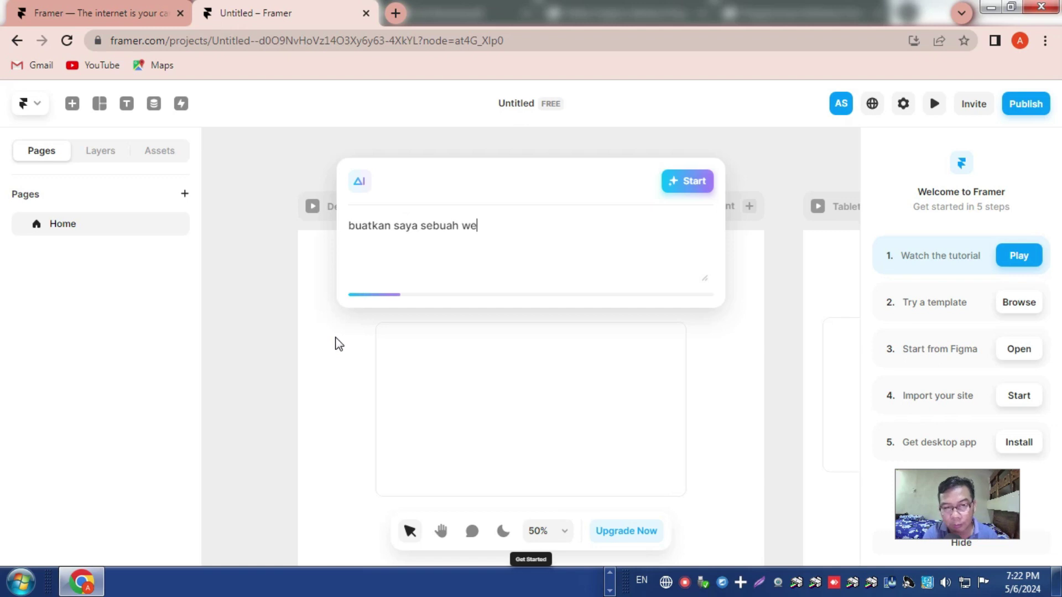
text(bsite p)
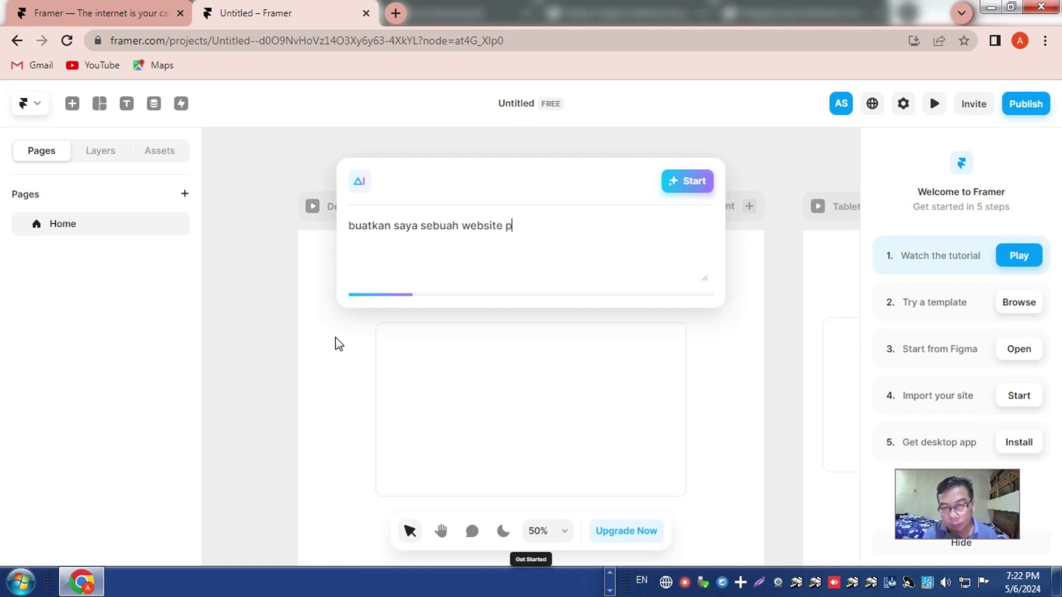
text(rofesiana)
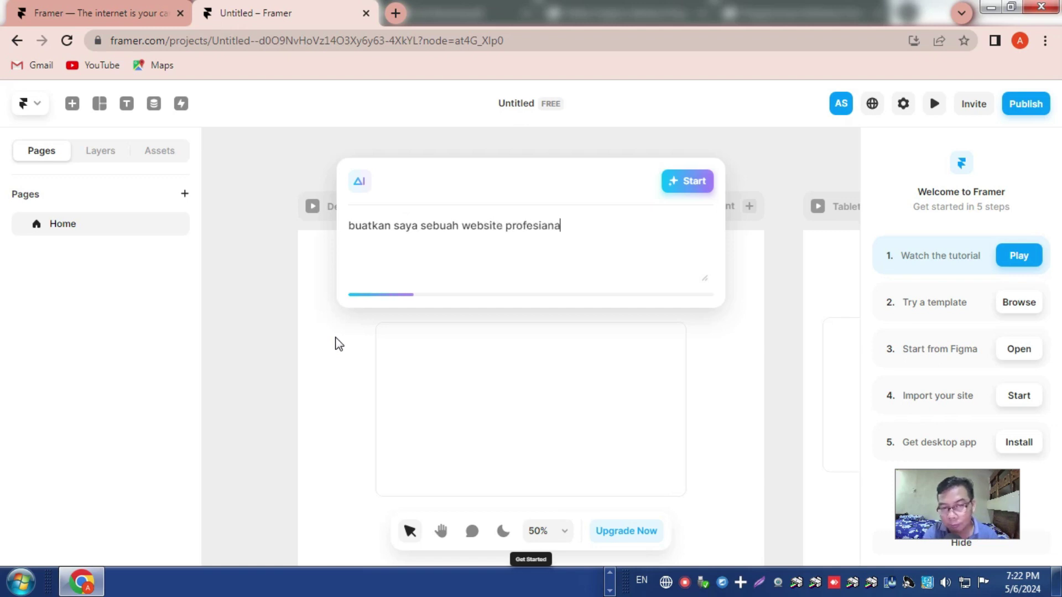
text(l, dengan  tema)
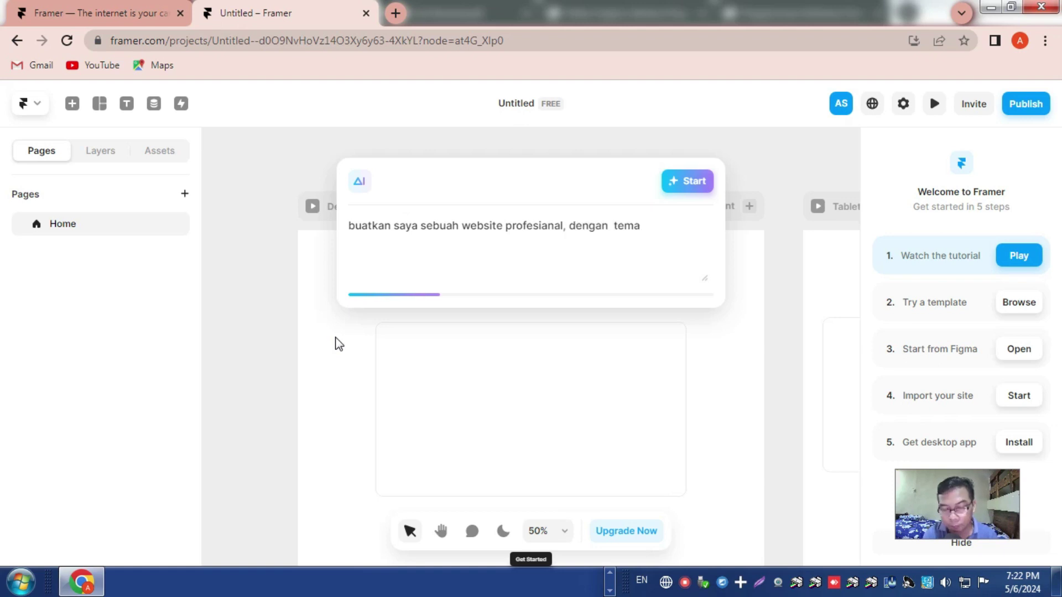
text( Jualan Bakso Super Pedas, )
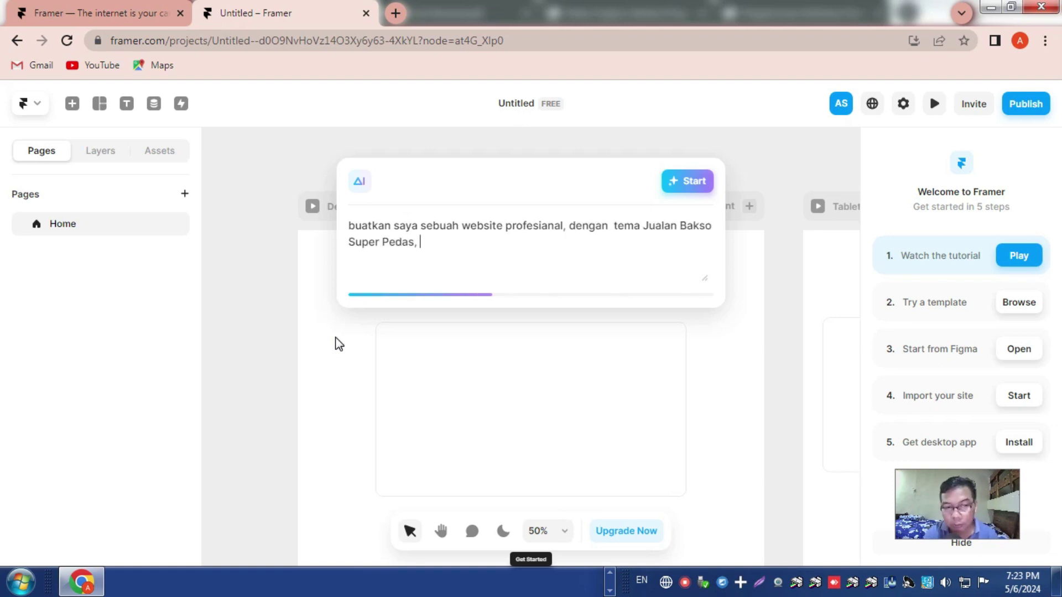
text(Bakso pedas lokasi di jalan bali no.3 Kota Madiun)
key(ctrl+Left)
key(ctrl+Left)
key(ctrl+Left)
key(ctrl+Left)
key(ctrl+Left)
key(ctrl+Left)
key(ctrl+Left)
text(Bakso pedas aneka rasa dan topping, dengan harga mulai 10)
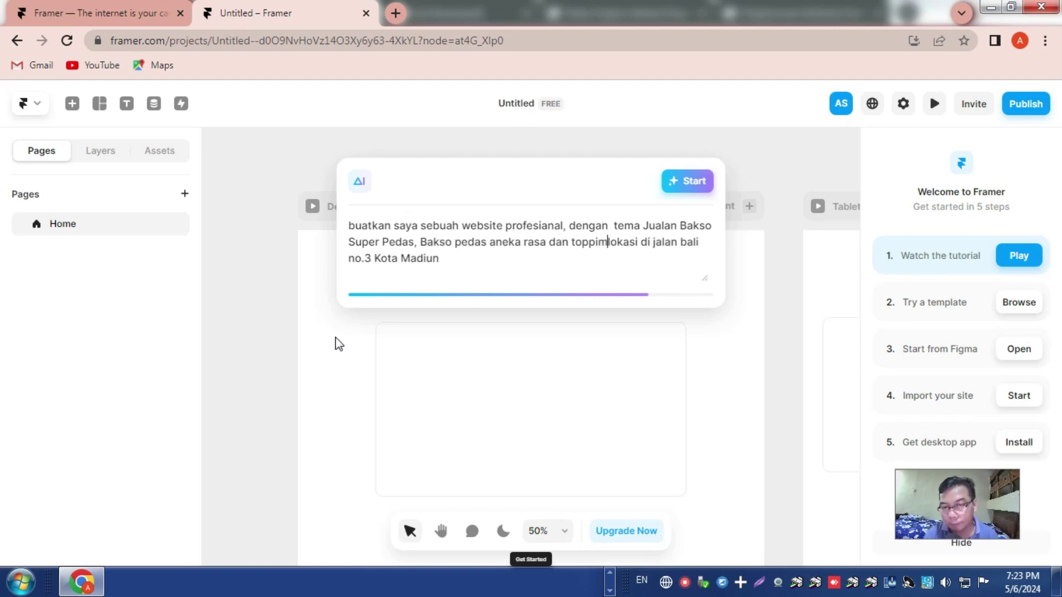
text(.000 sampai 40.000)
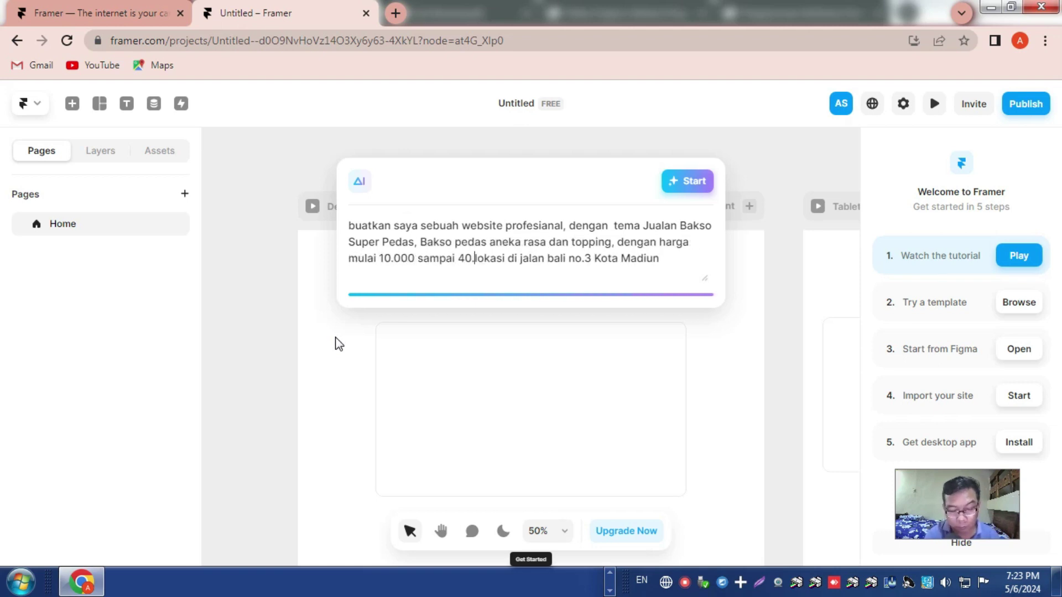
text(, ber)
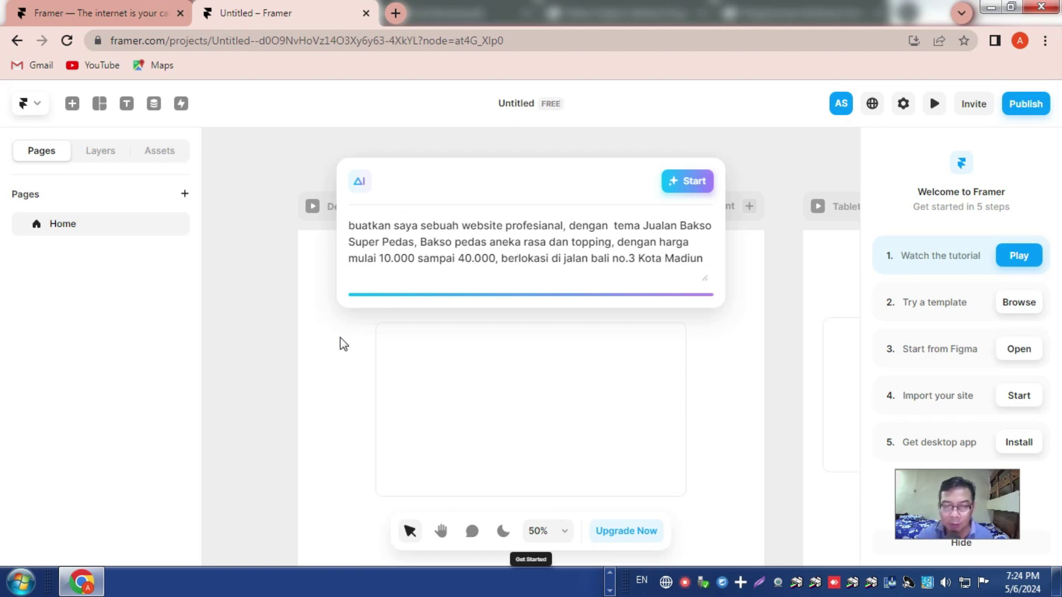
- Generate the BAKSOPEDAS! page from the AI prompt and deselect the Desktop frame
click(685, 182)
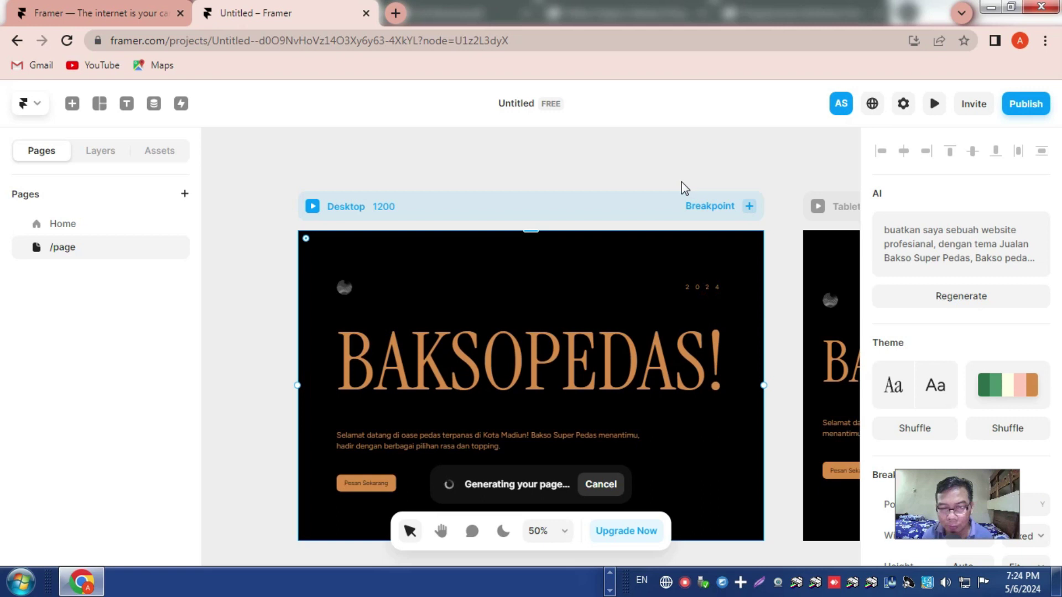
click(841, 168)
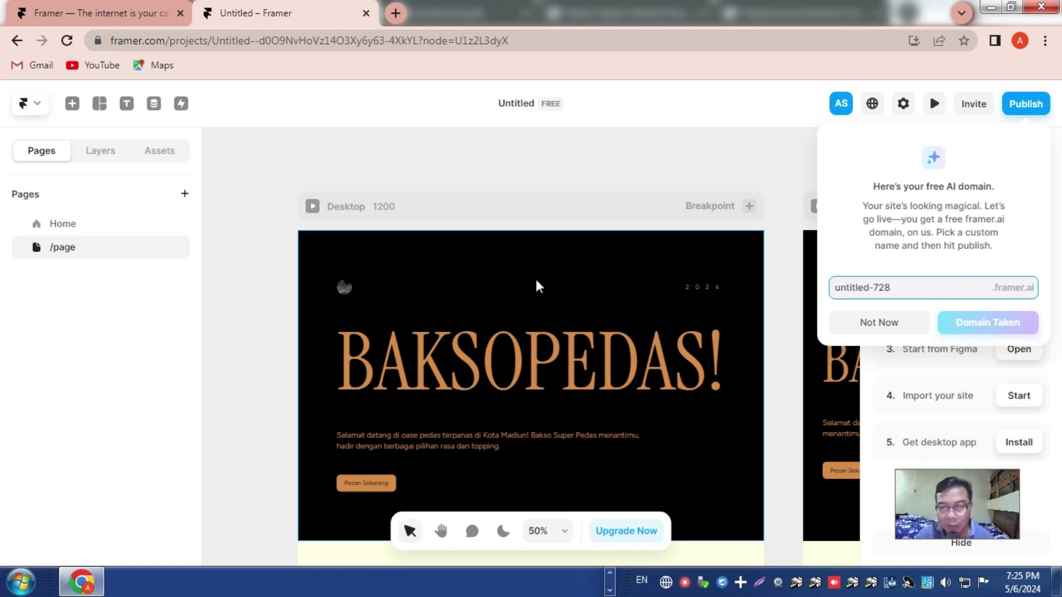
scroll(535, 278, down, 2)
scroll(536, 279, down, 6)
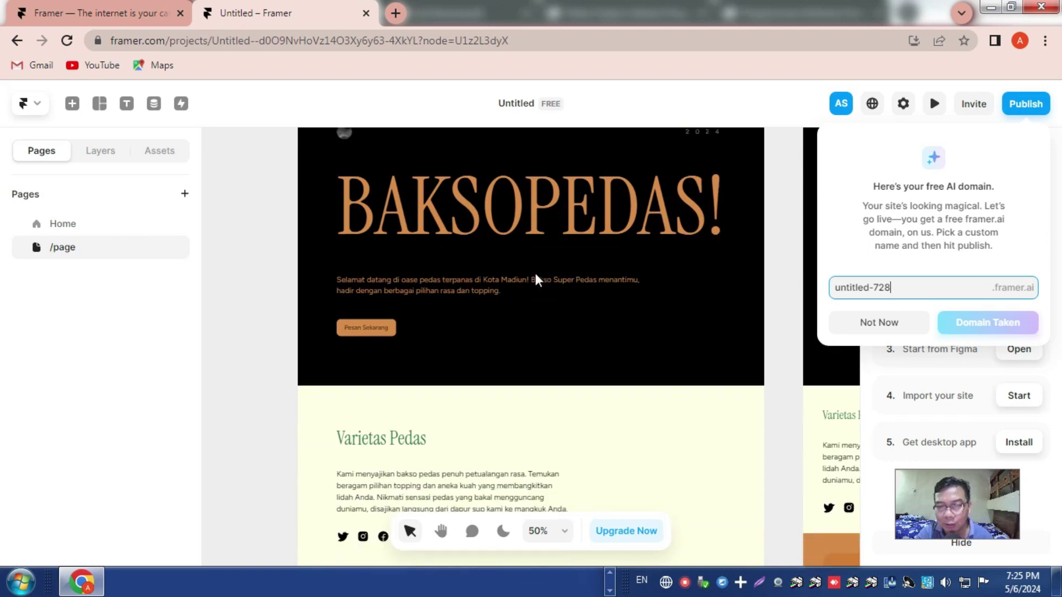
scroll(535, 280, down, 3)
scroll(532, 274, up, 10)
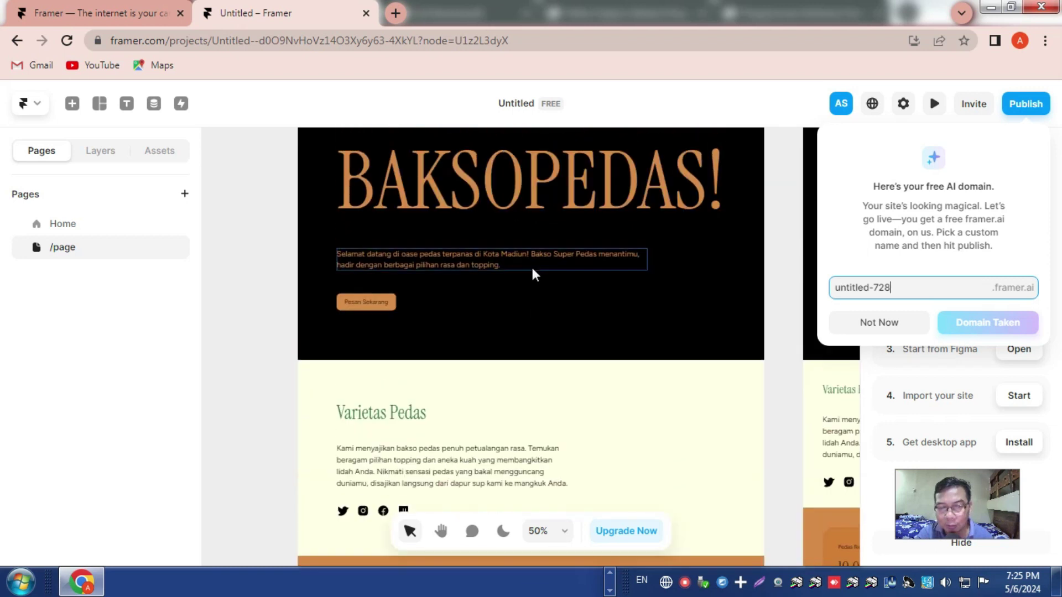
scroll(530, 267, up, 2)
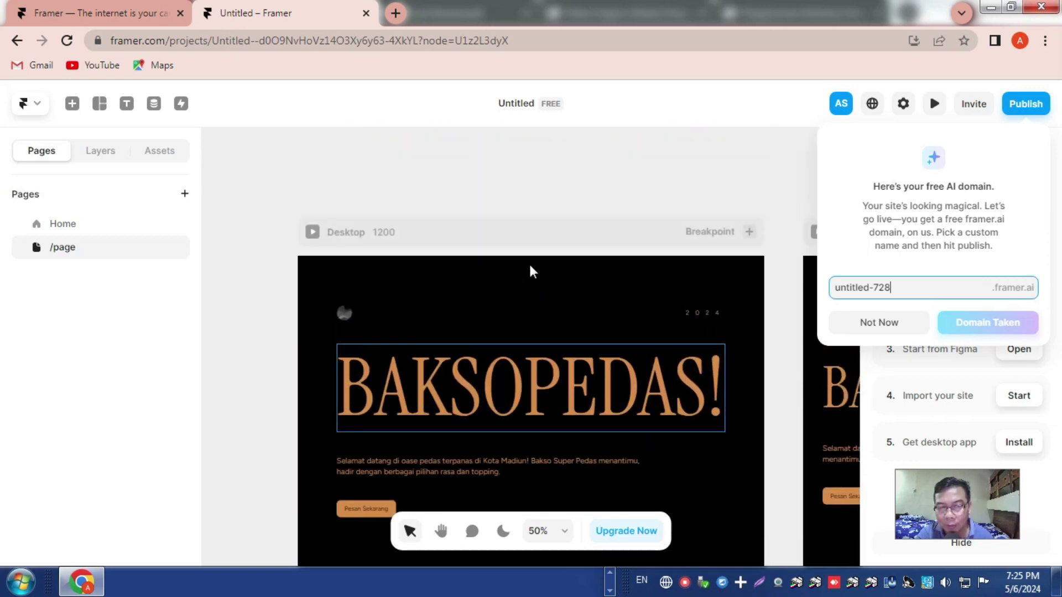
key(ctrl+minus)
key(ctrl+minus)
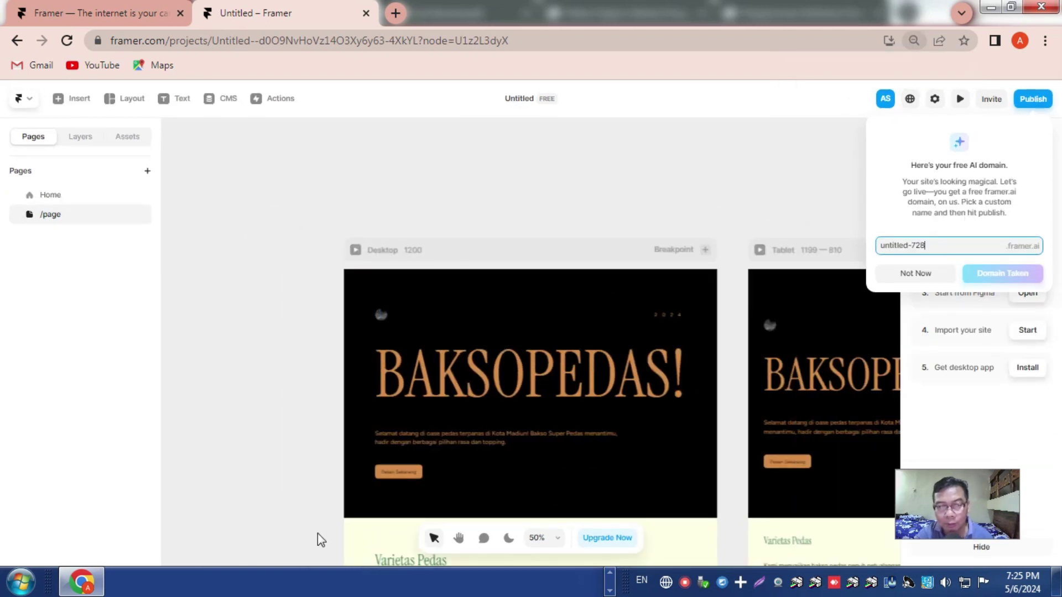
scroll(513, 419, down, 1)
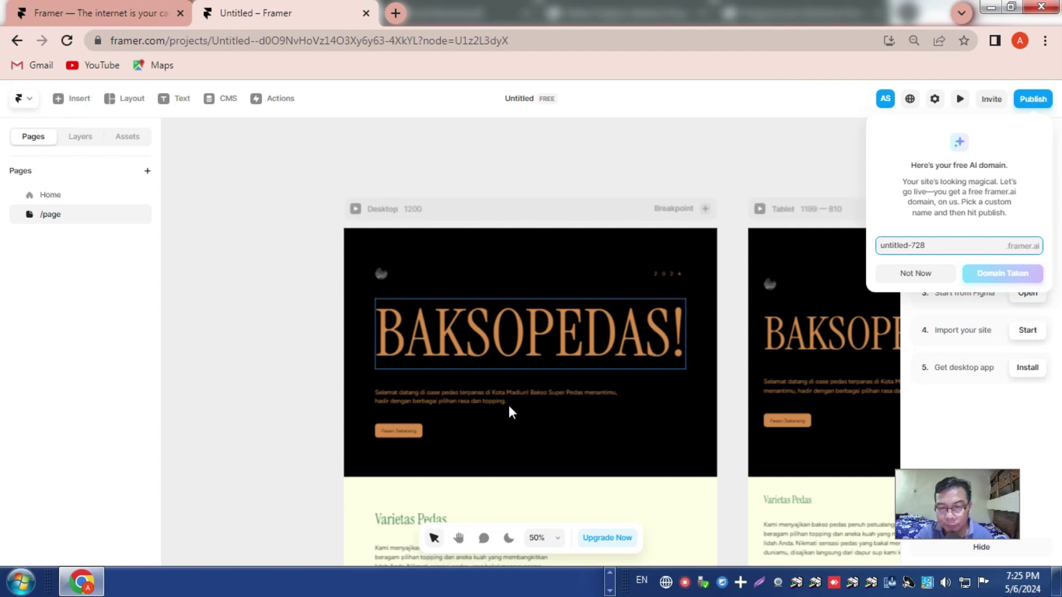
scroll(528, 410, down, 1)
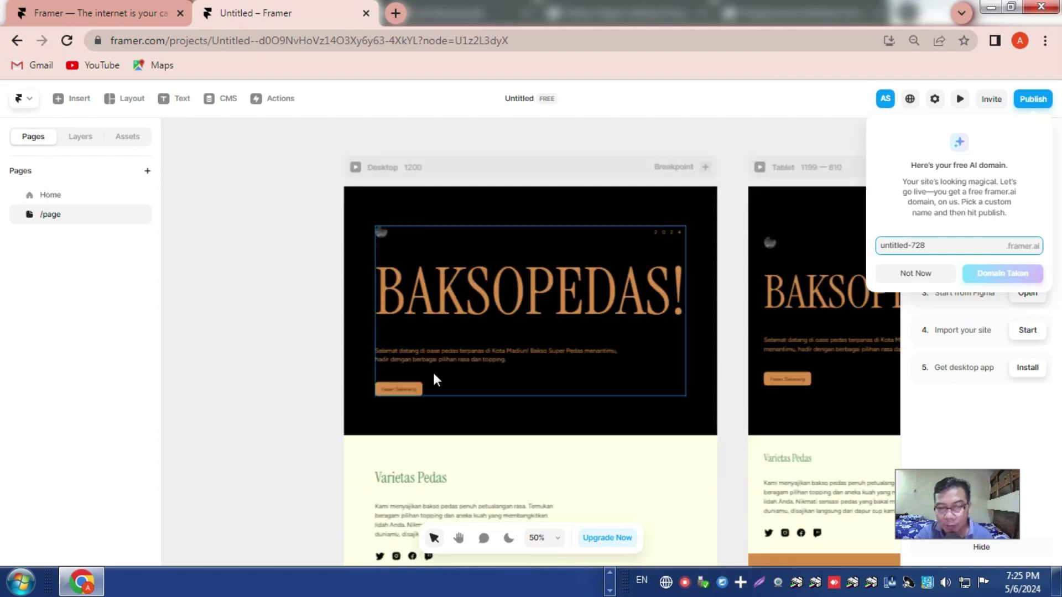
key(ctrl+equal)
key(ctrl+equal)
key(ctrl+equal)
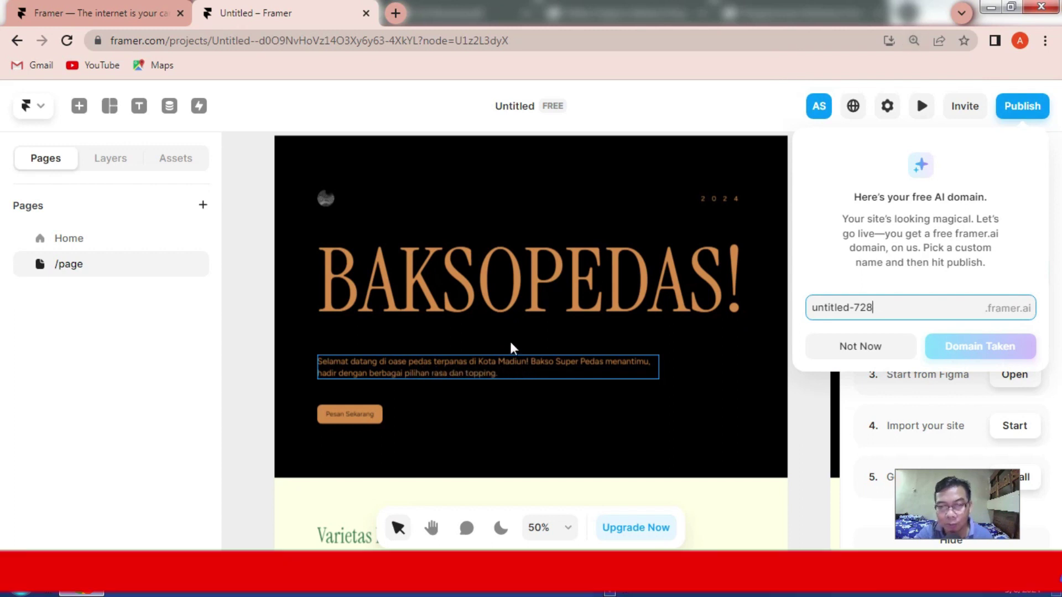
scroll(517, 354, down, 1)
scroll(518, 355, down, 3)
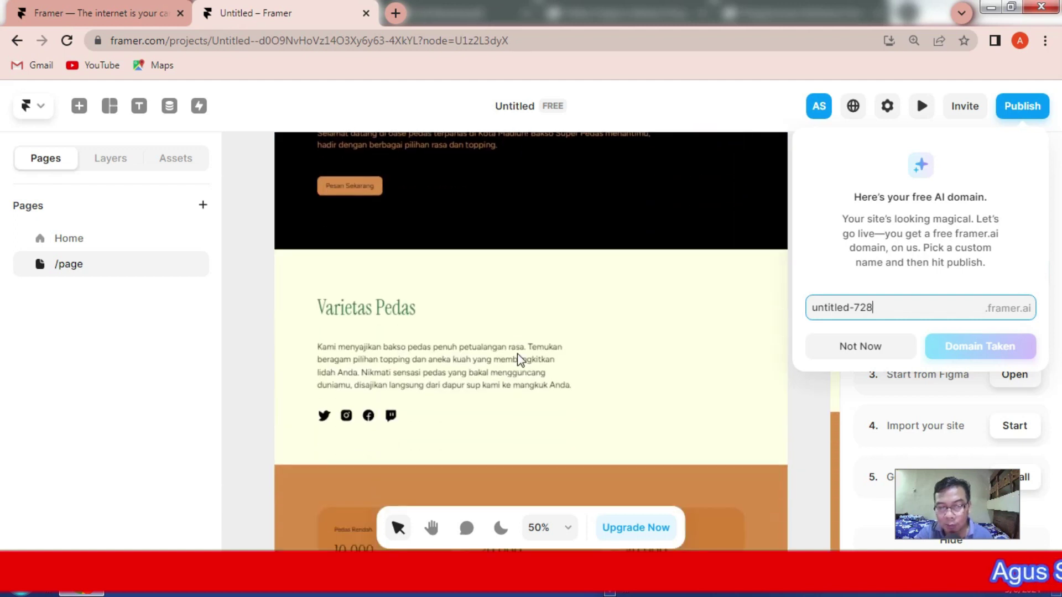
scroll(518, 354, down, 1)
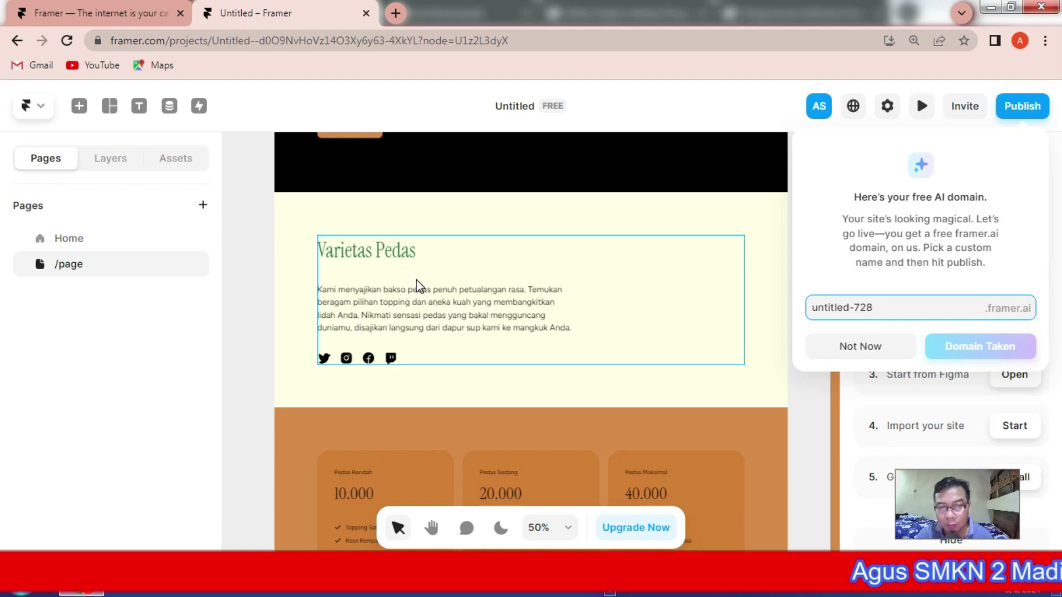
scroll(417, 287, down, 3)
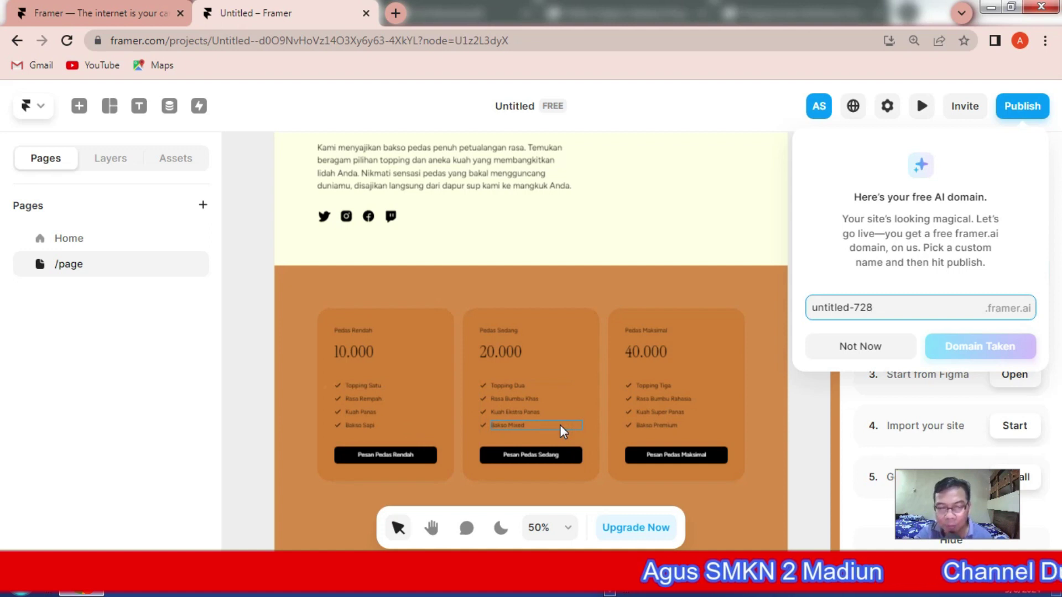
scroll(410, 368, down, 1)
scroll(411, 365, down, 3)
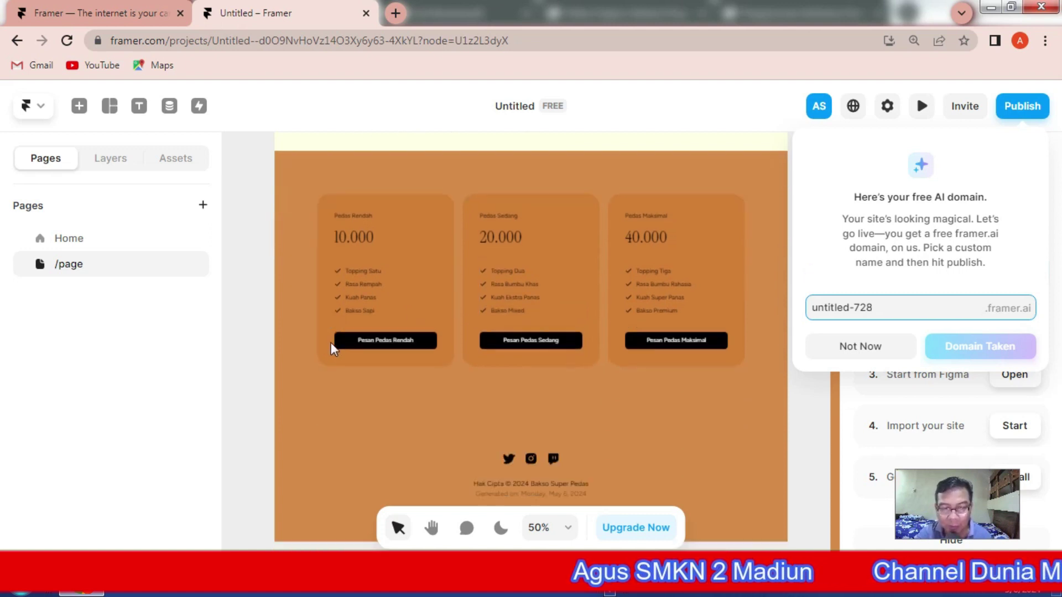
scroll(444, 356, down, 3)
scroll(444, 371, down, 3)
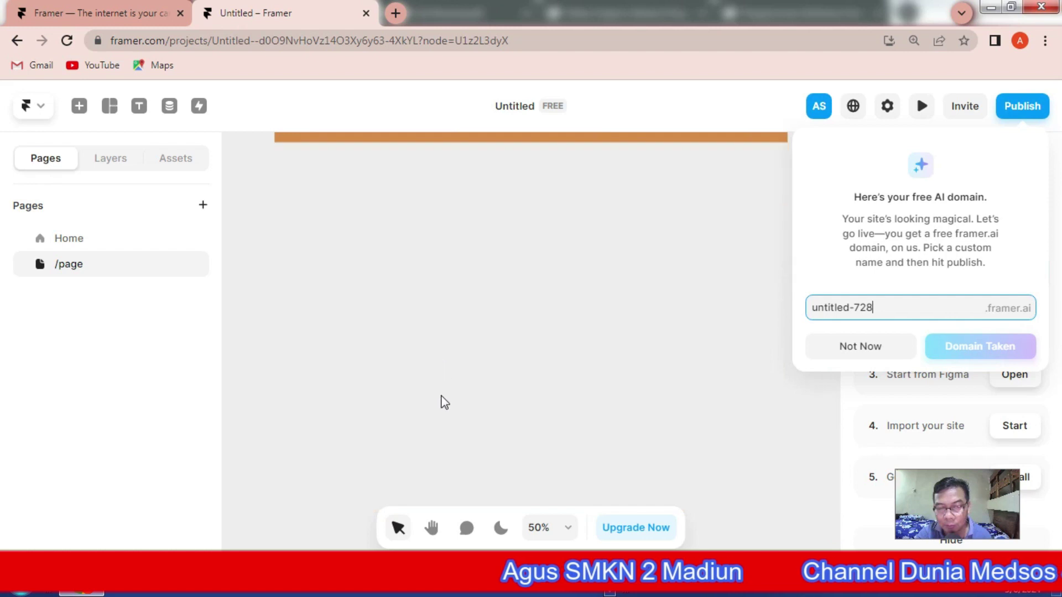
scroll(446, 395, up, 4)
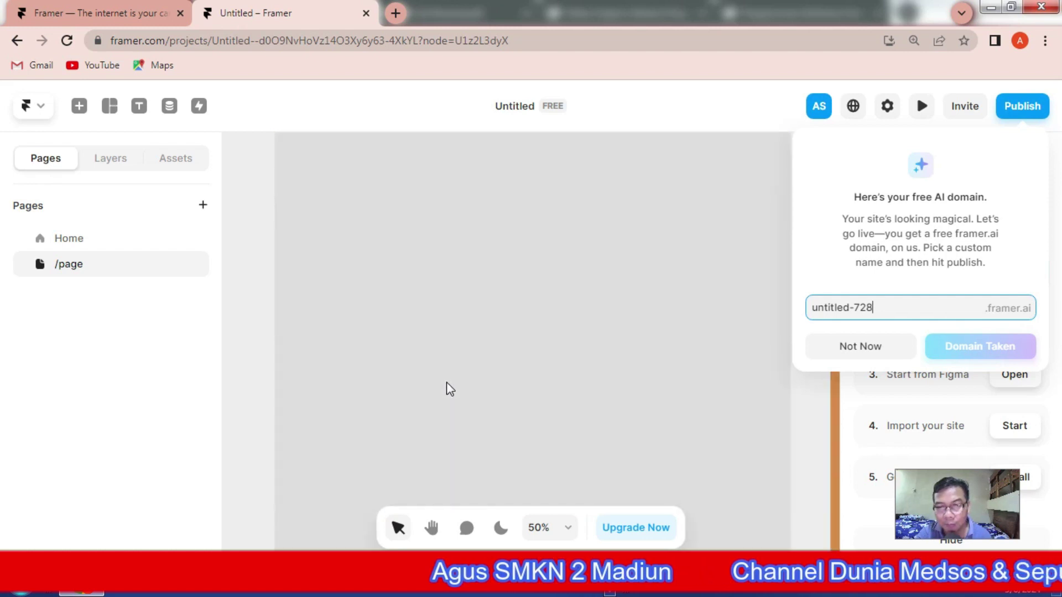
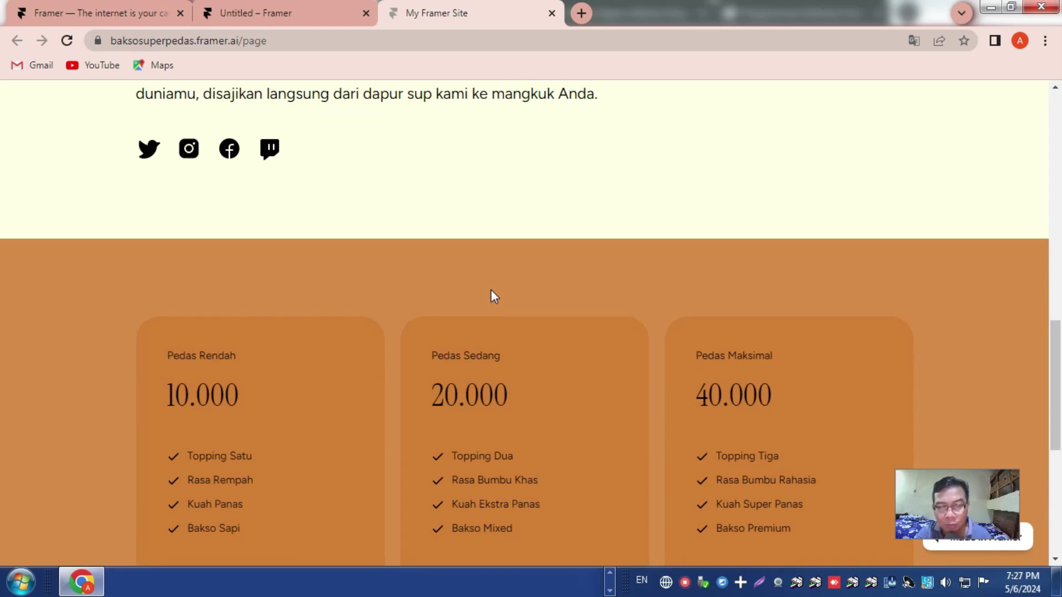
- Scroll the live Bakso Super Pedas site down past the pricing cards to the footer and back to the hero
scroll(490, 290, down, 3)
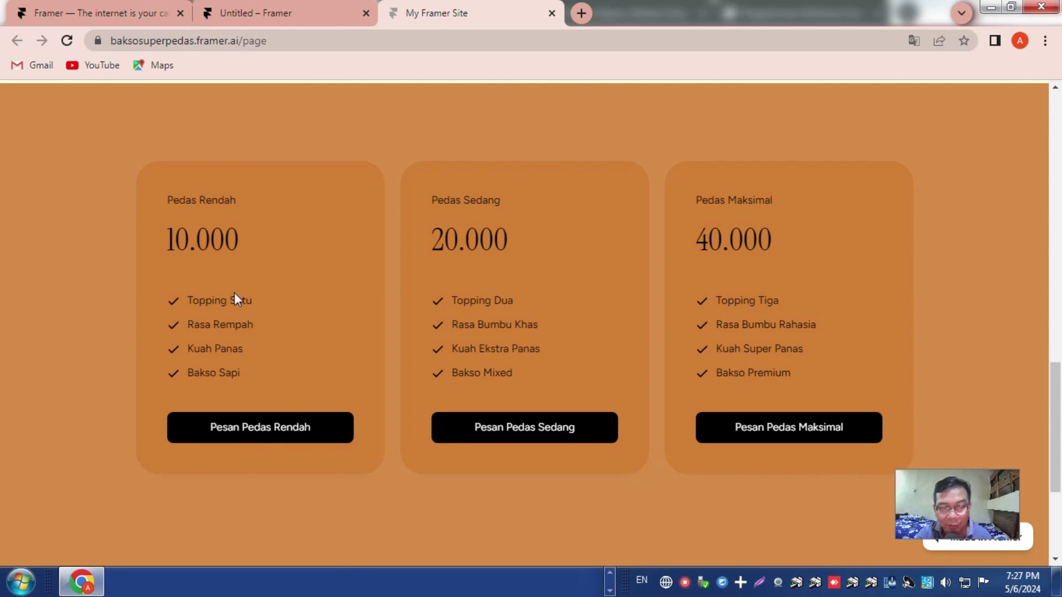
scroll(567, 310, down, 4)
scroll(567, 310, down, 1)
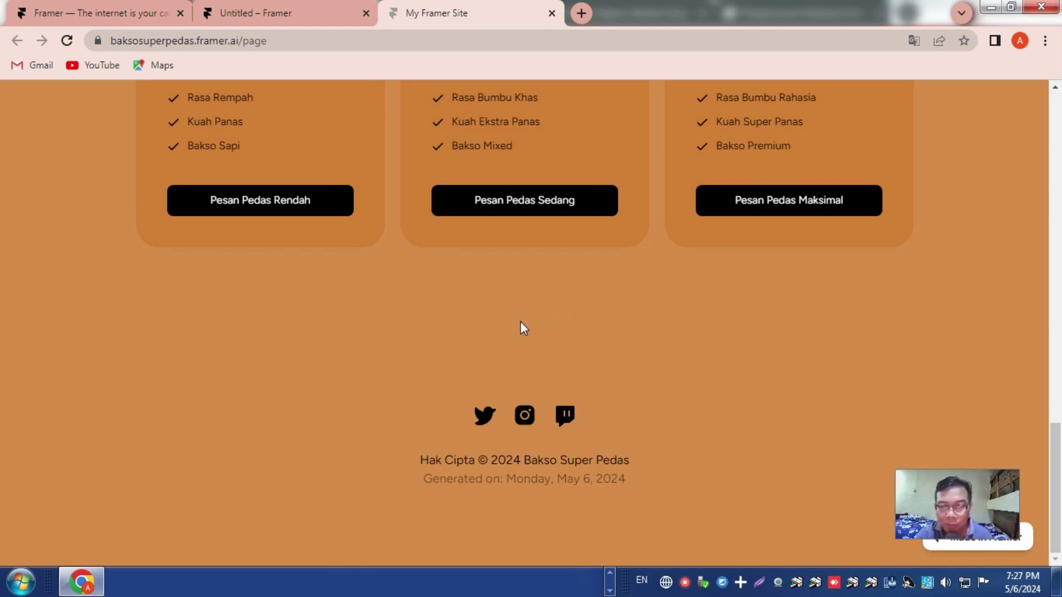
scroll(519, 319, up, 20)
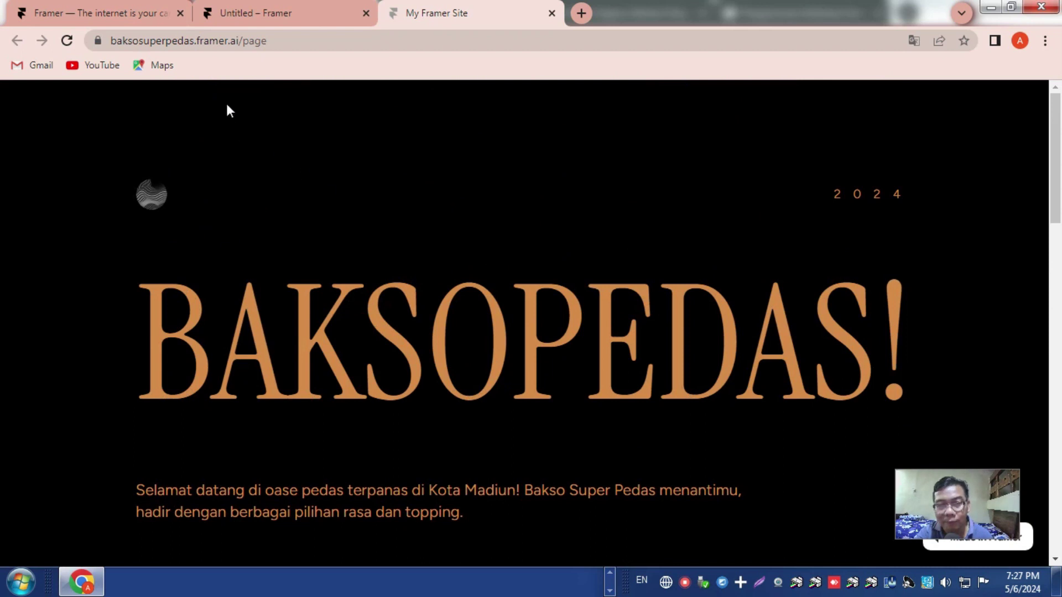
- Return to the Framer editor, dismiss the Domains popup, and click into the BAKSOPEDAS! heading
click(252, 12)
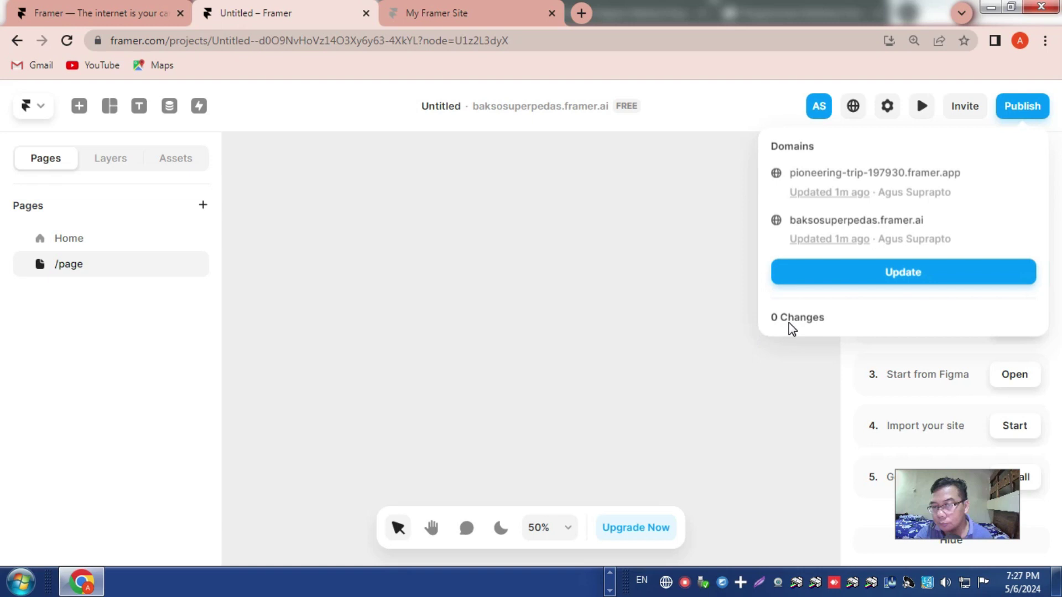
click(562, 310)
click(432, 287)
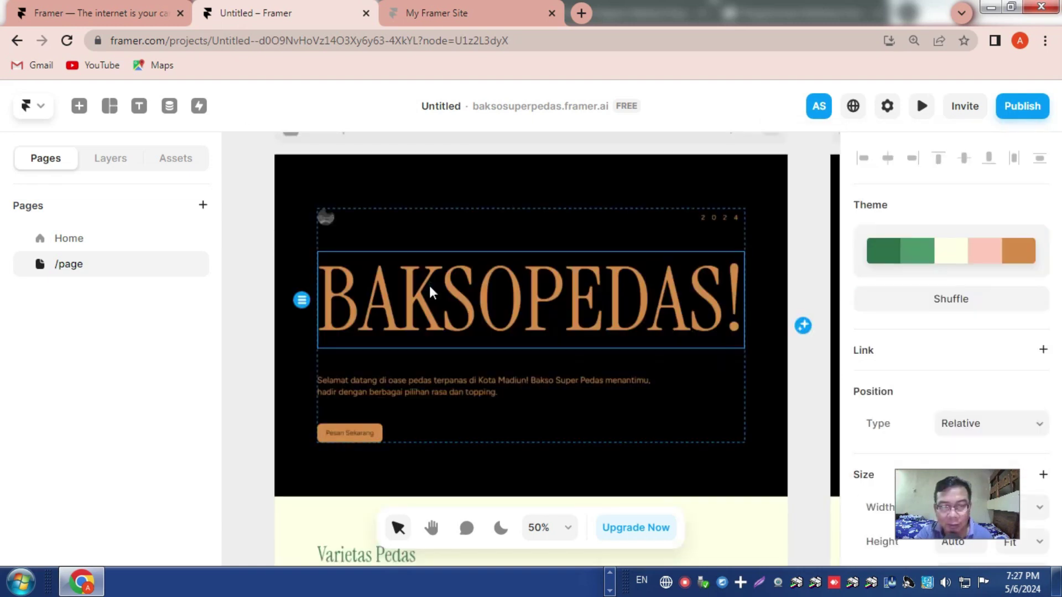
double_click(472, 301)
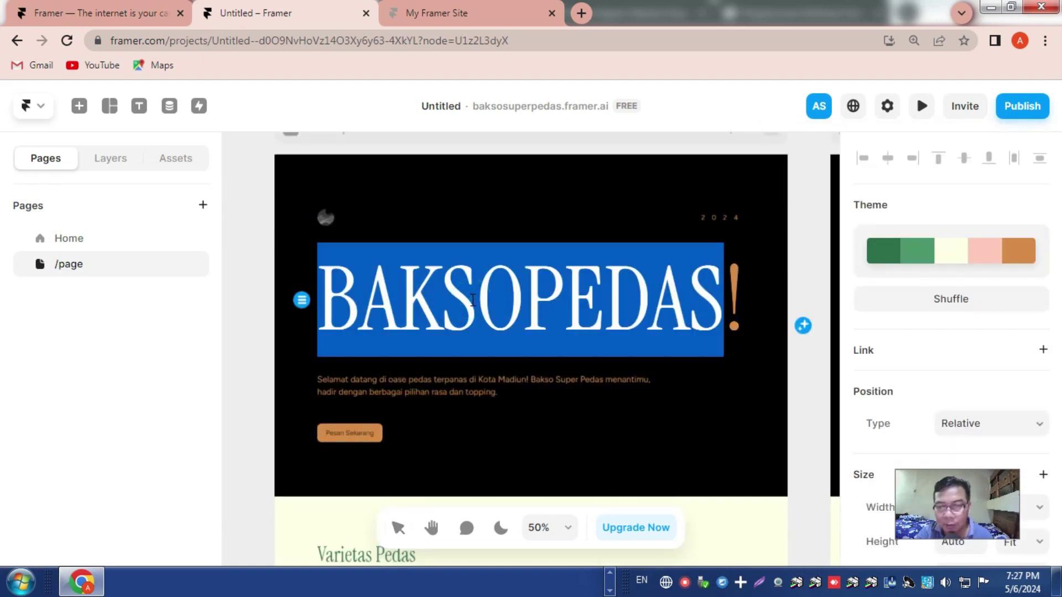
click(472, 300)
click(510, 304)
click(560, 302)
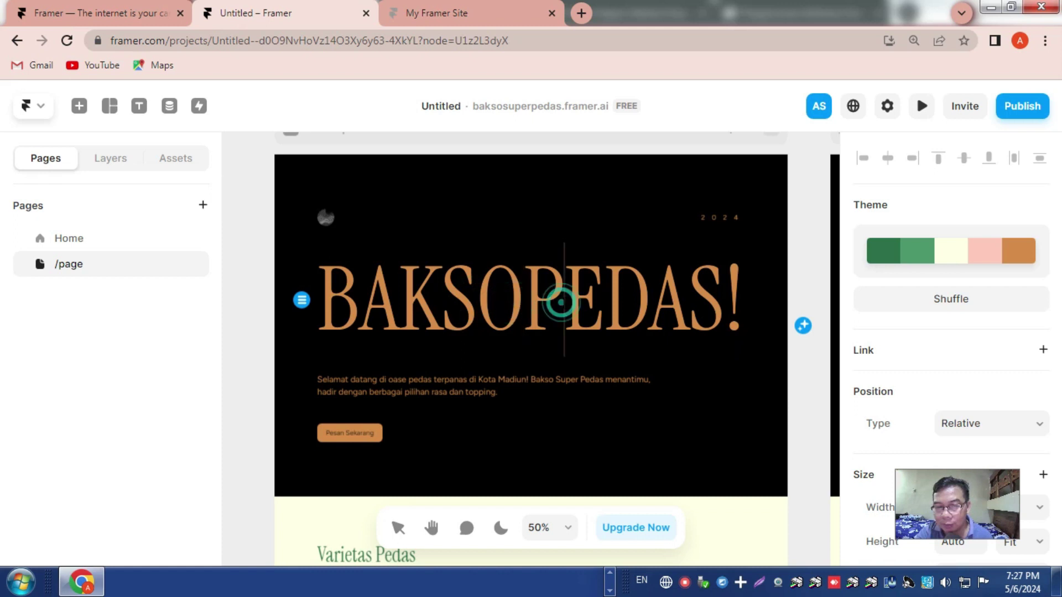
- Select the welcome paragraph and scroll the panel to its #D68C45 text colour settings
click(460, 389)
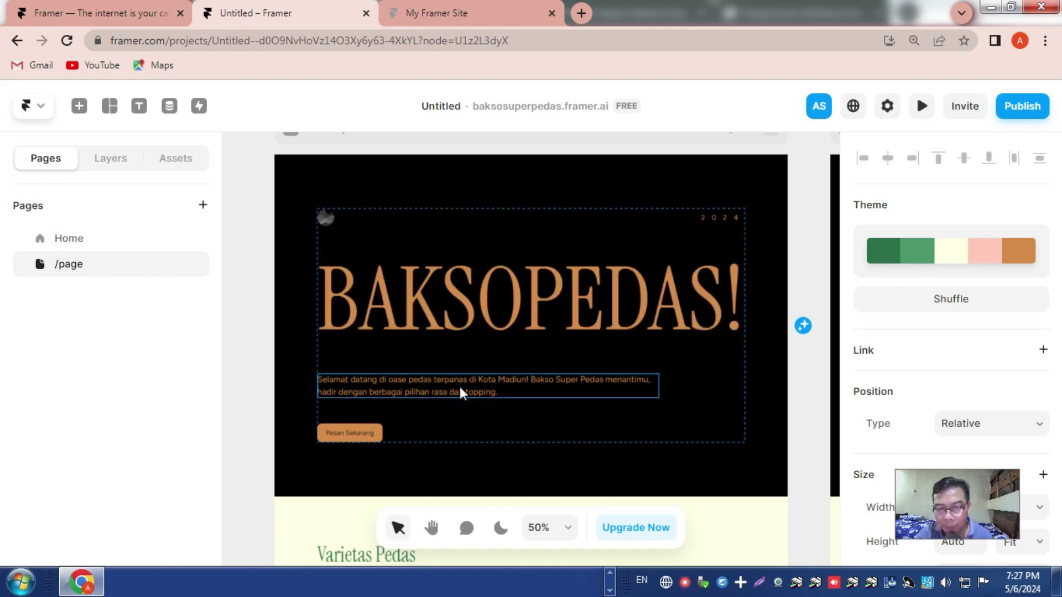
scroll(460, 391, down, 1)
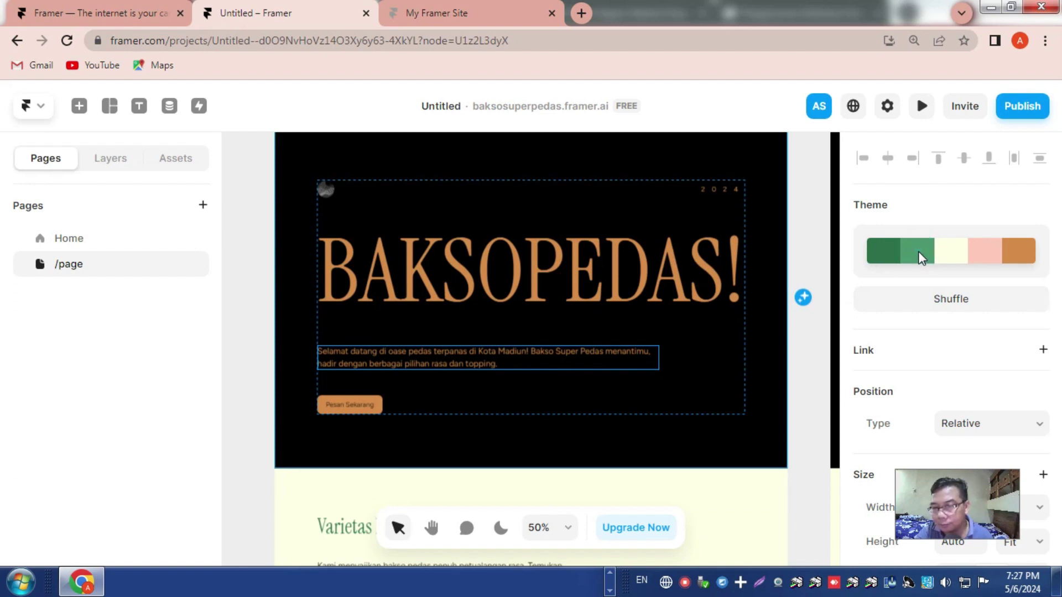
scroll(920, 259, down, 3)
scroll(917, 258, down, 7)
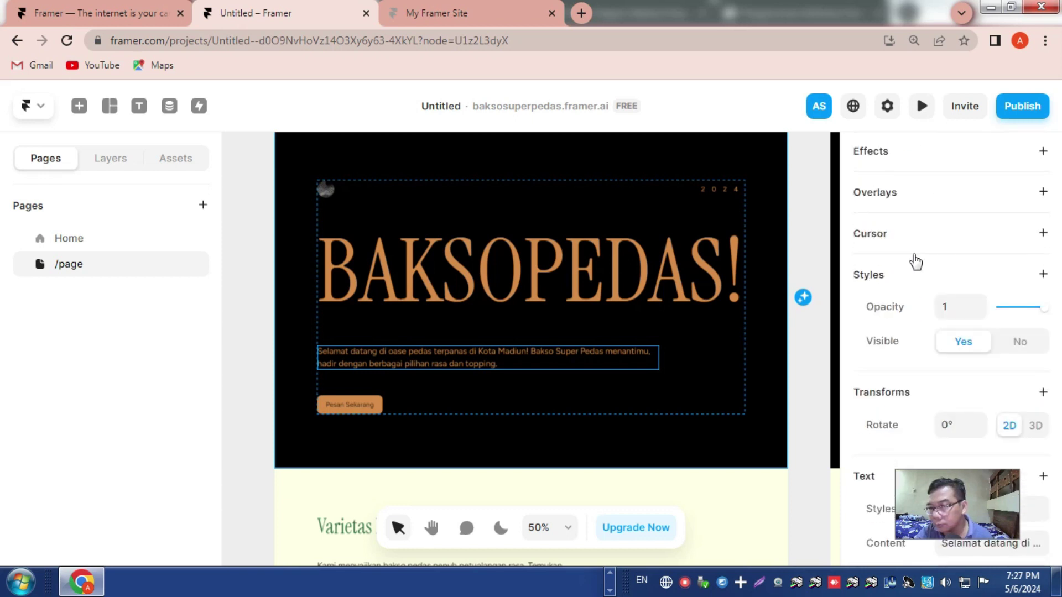
scroll(916, 261, down, 7)
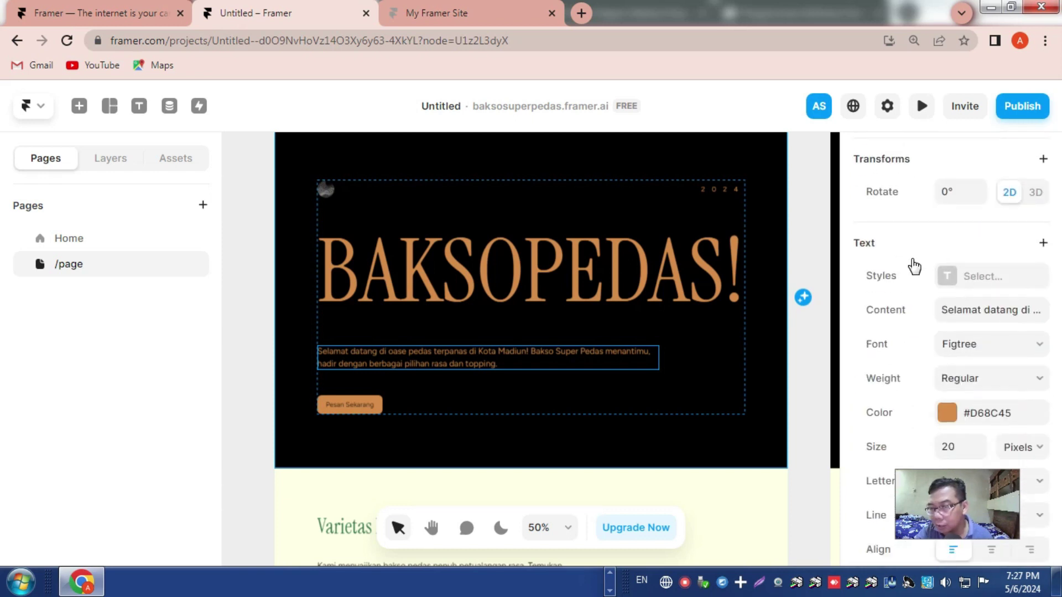
scroll(915, 266, down, 1)
- Recolour the welcome paragraph text from orange #D68C45 to dark green #45942B
click(947, 258)
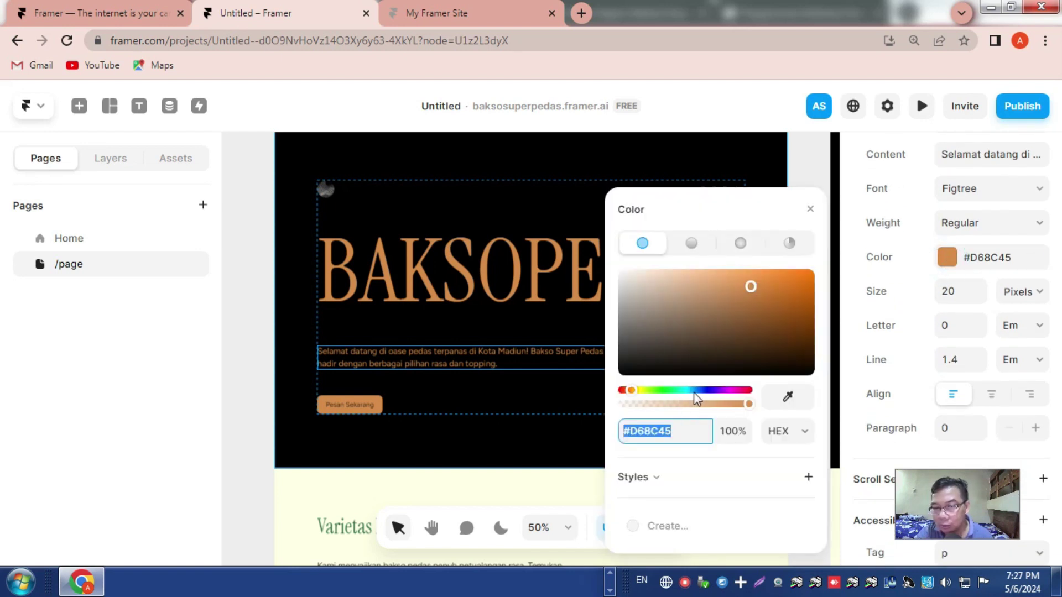
click(658, 390)
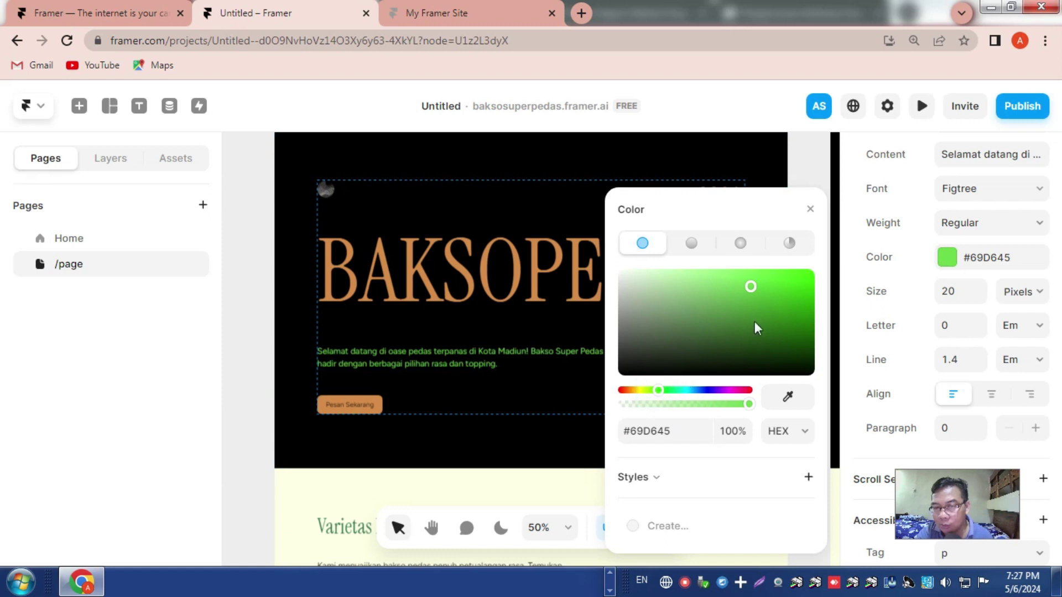
drag(752, 288, 756, 314)
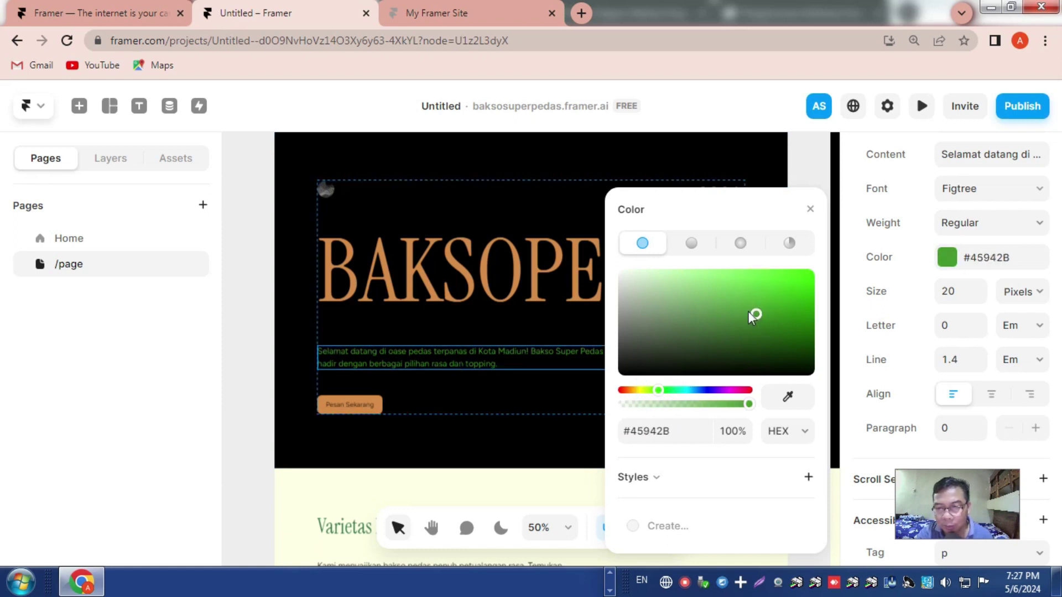
click(295, 283)
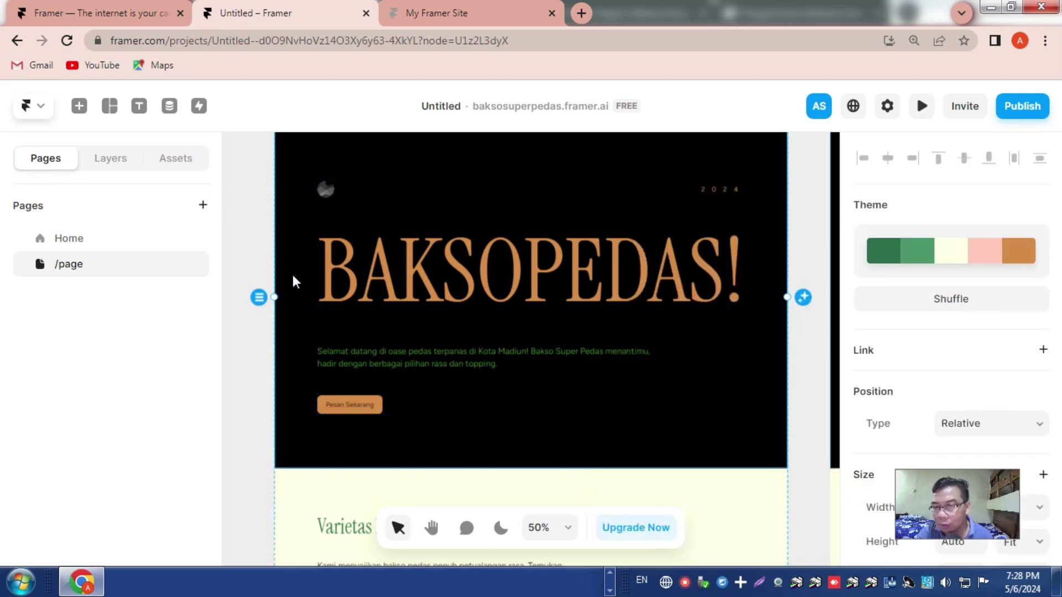
- Shuffle the theme colours until the hero gets a dark green background with white text
click(951, 307)
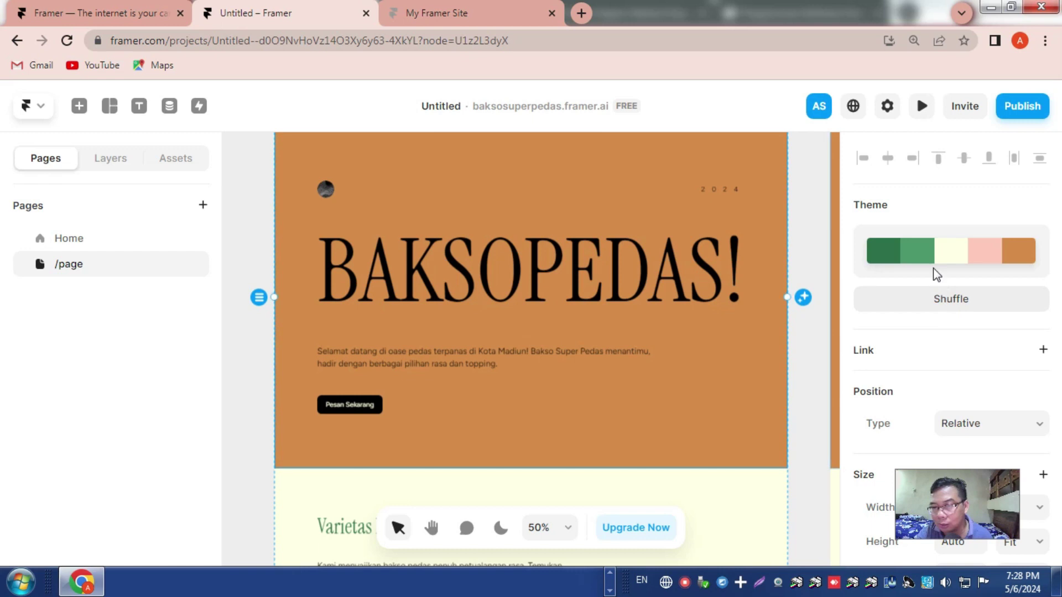
click(950, 301)
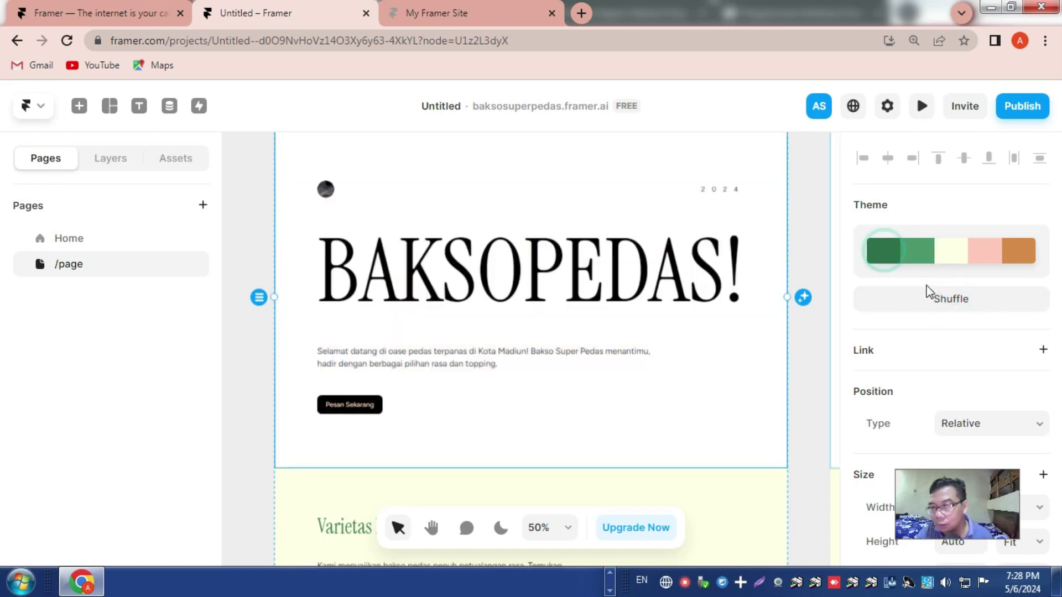
click(943, 307)
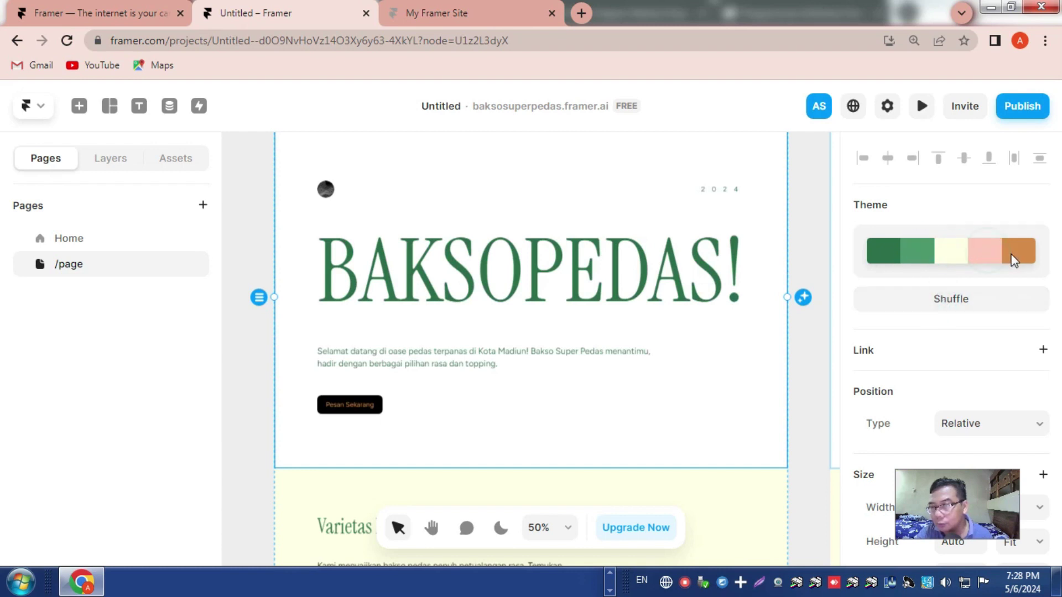
click(958, 303)
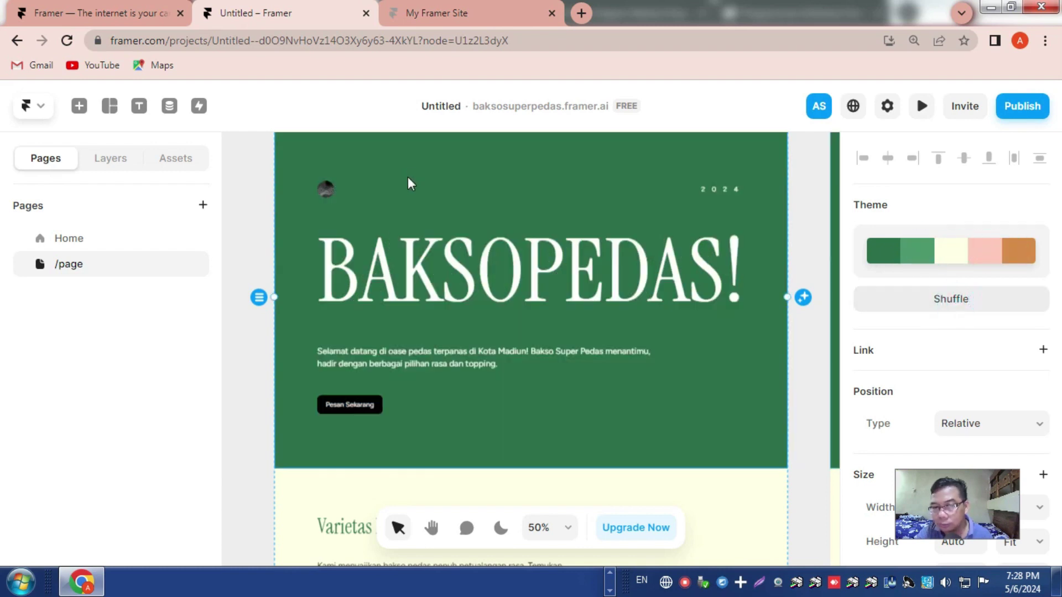
scroll(482, 323, down, 5)
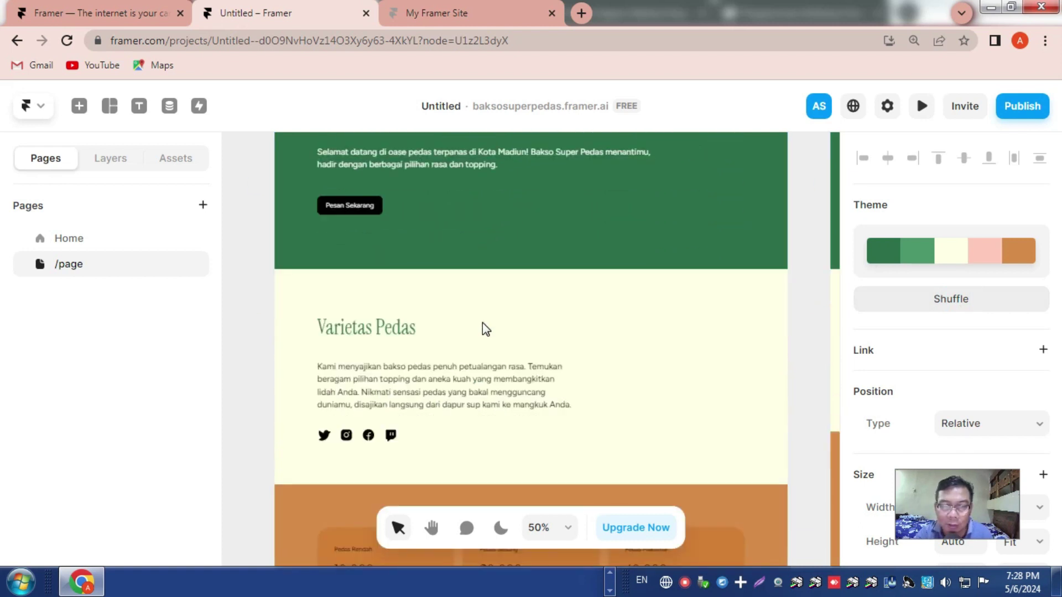
scroll(482, 323, down, 6)
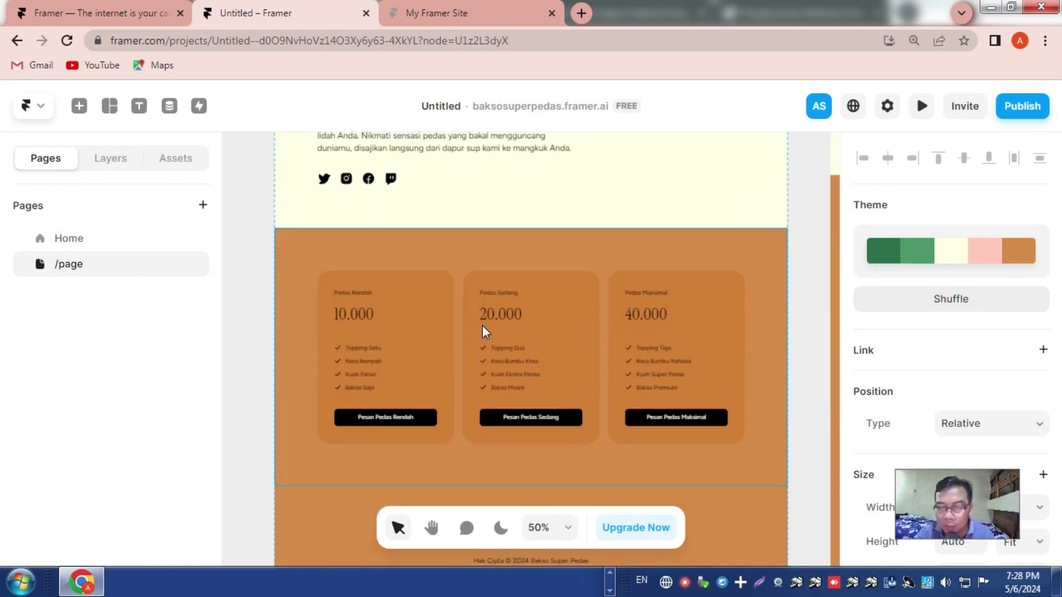
scroll(482, 332, down, 1)
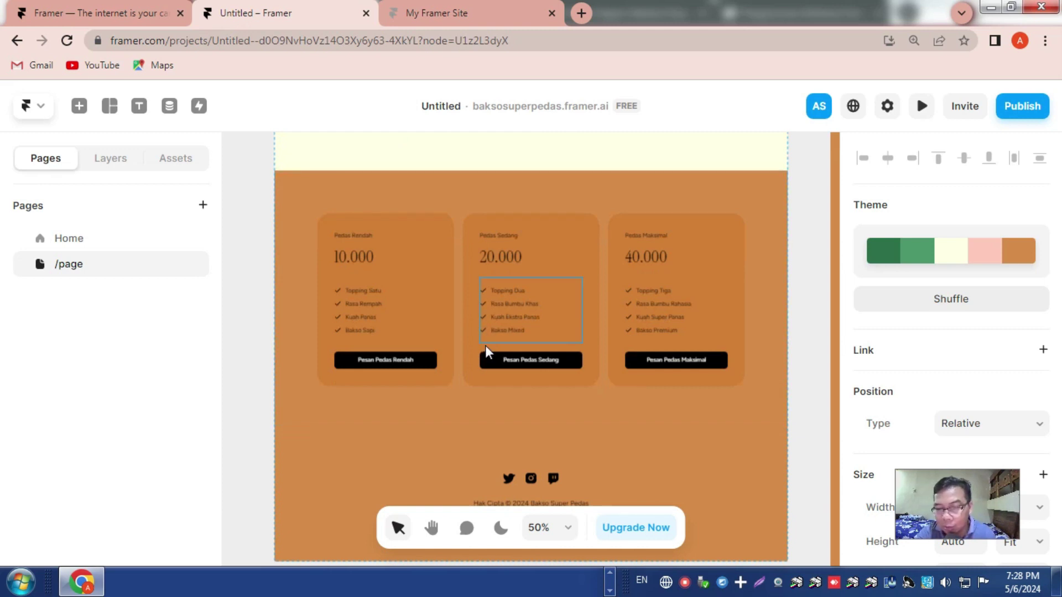
scroll(471, 354, down, 5)
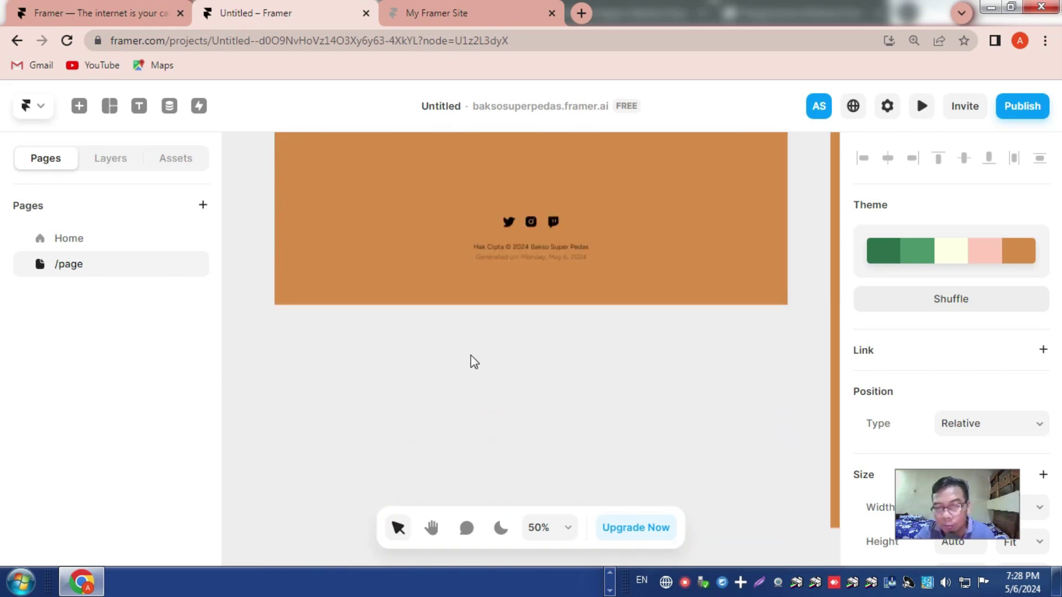
scroll(471, 358, down, 2)
scroll(497, 352, up, 4)
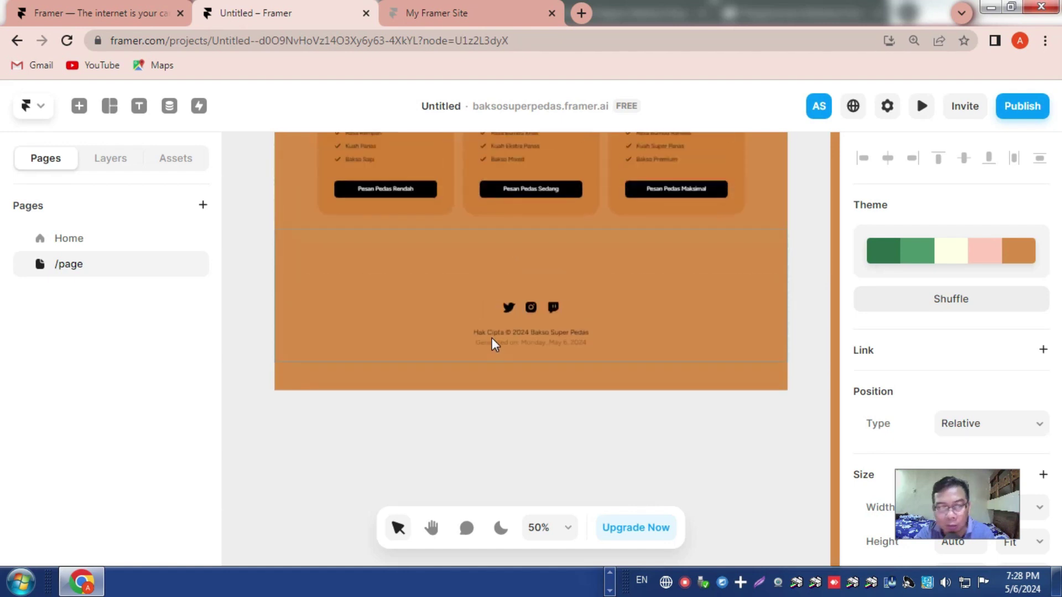
scroll(492, 339, up, 12)
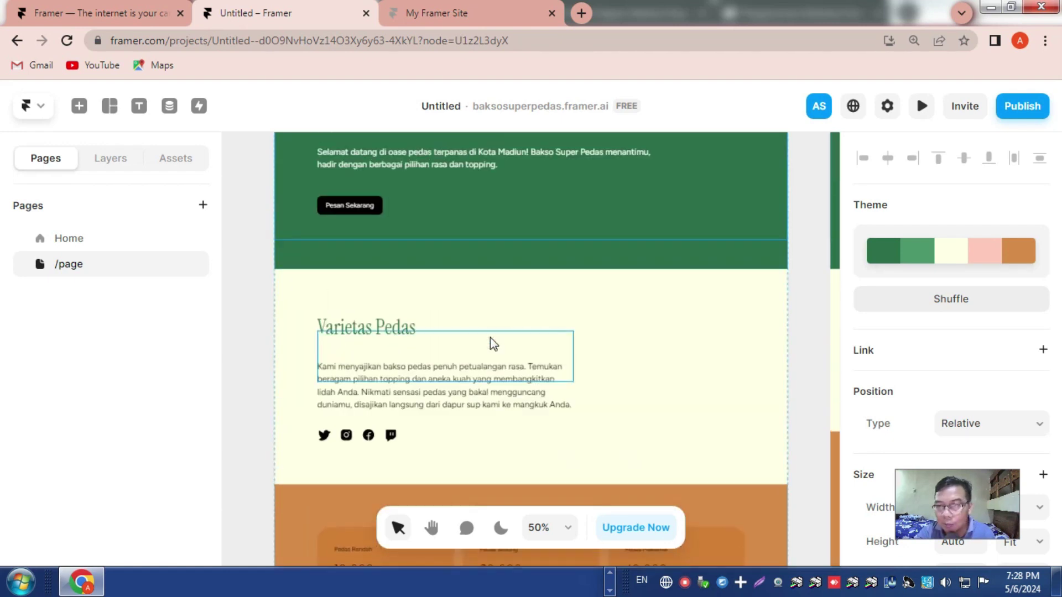
scroll(490, 337, up, 4)
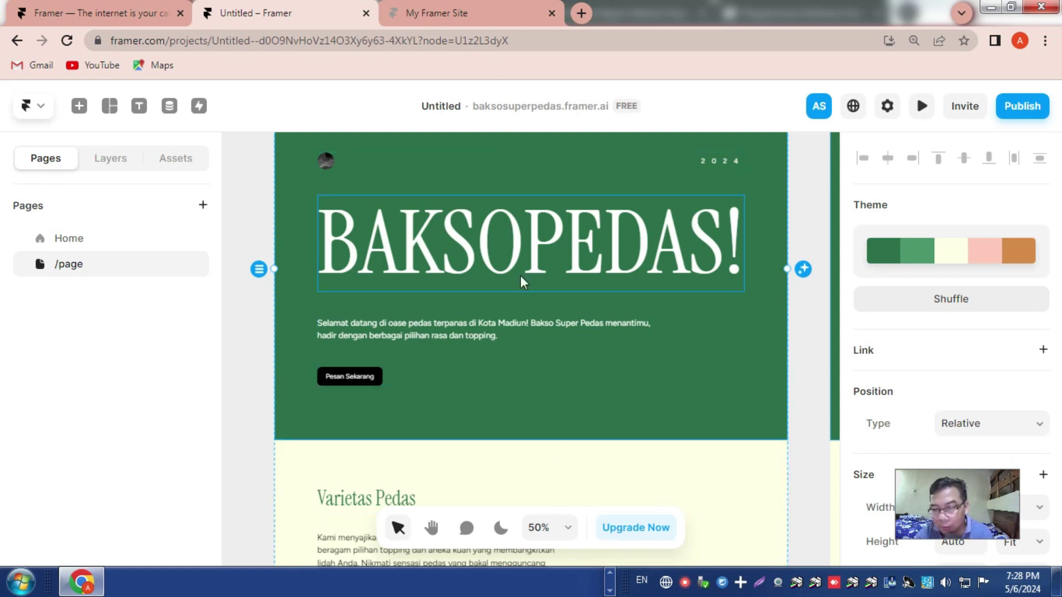
- Open Upgrade Now and browse the Mini $5, Basic $15 and Pro $30 site plans
click(636, 528)
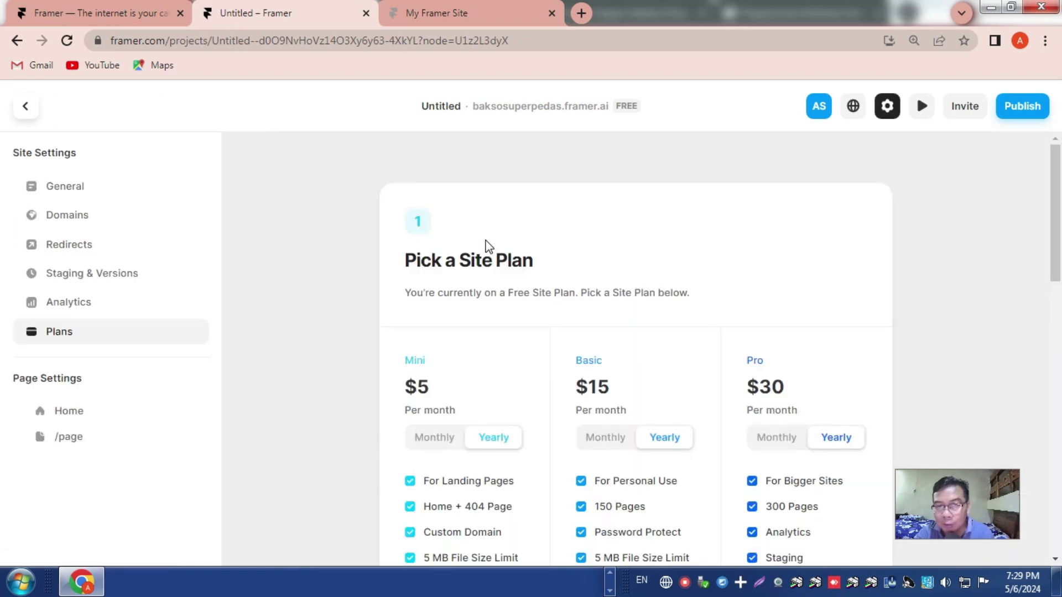
scroll(485, 242, down, 3)
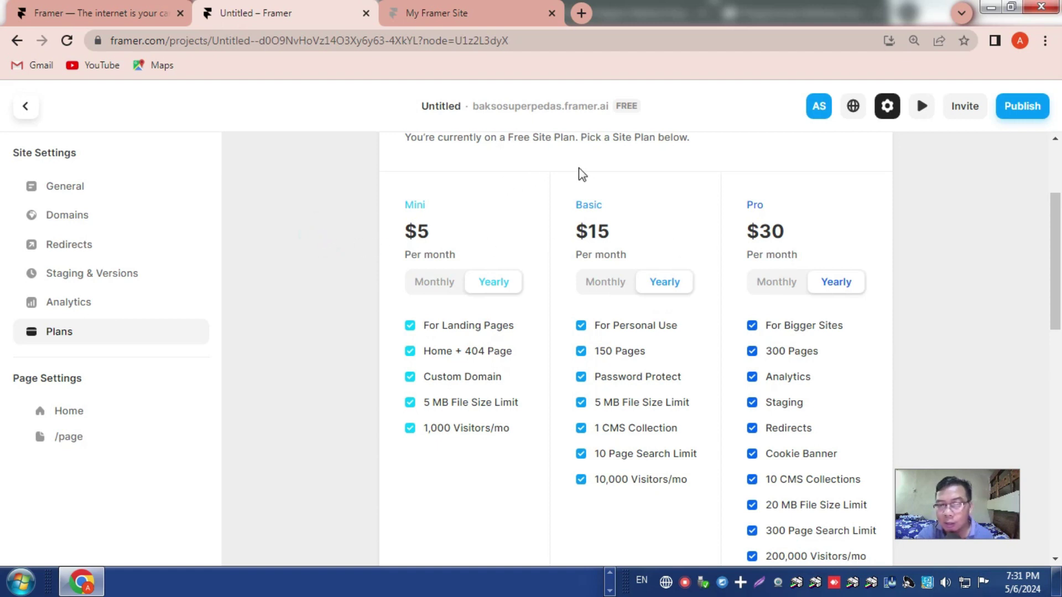
scroll(509, 362, down, 8)
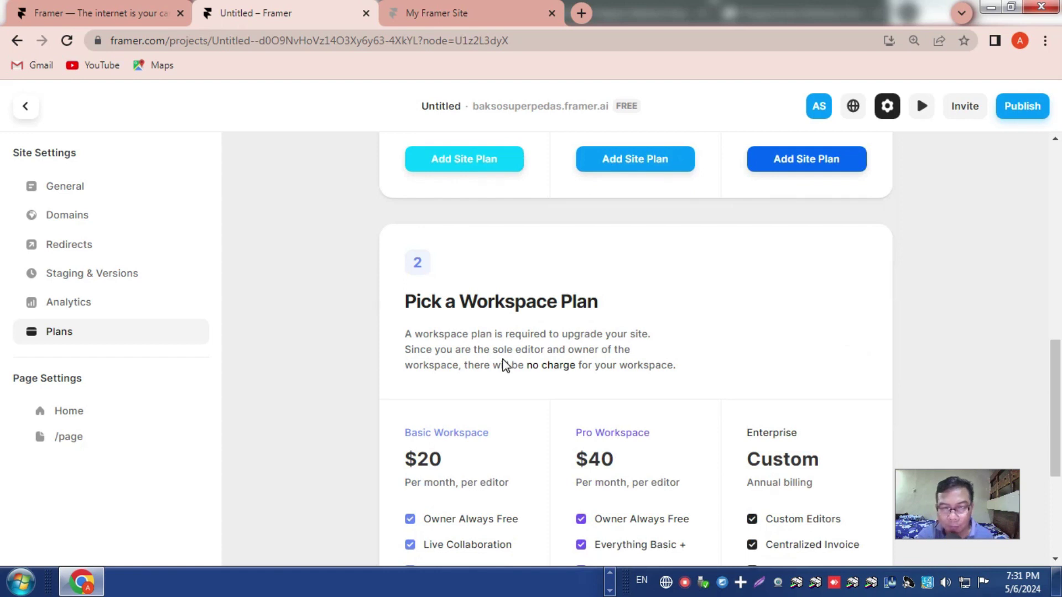
scroll(503, 363, down, 4)
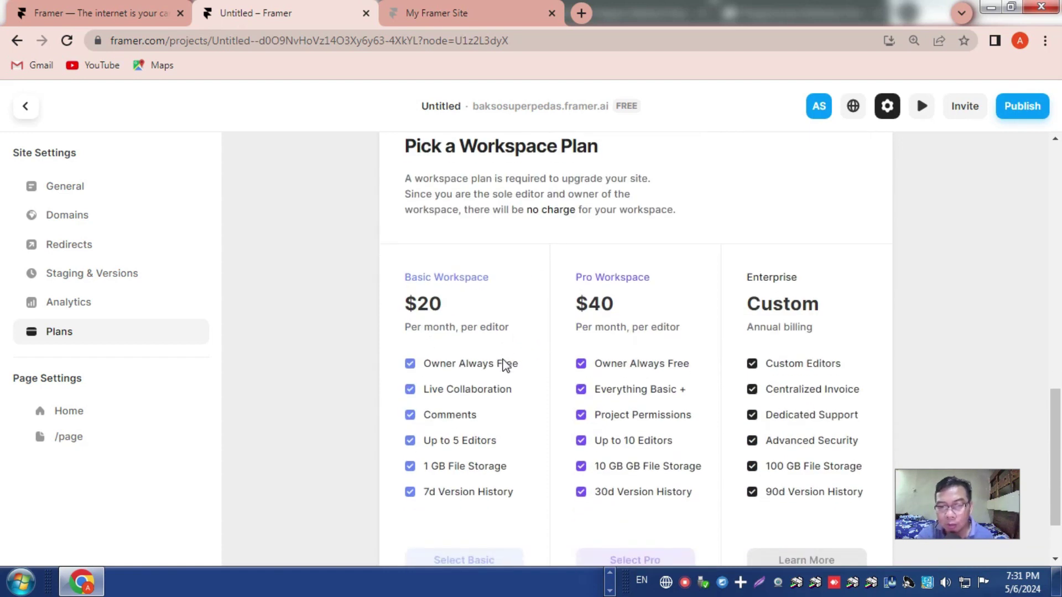
scroll(501, 368, up, 4)
scroll(498, 363, up, 10)
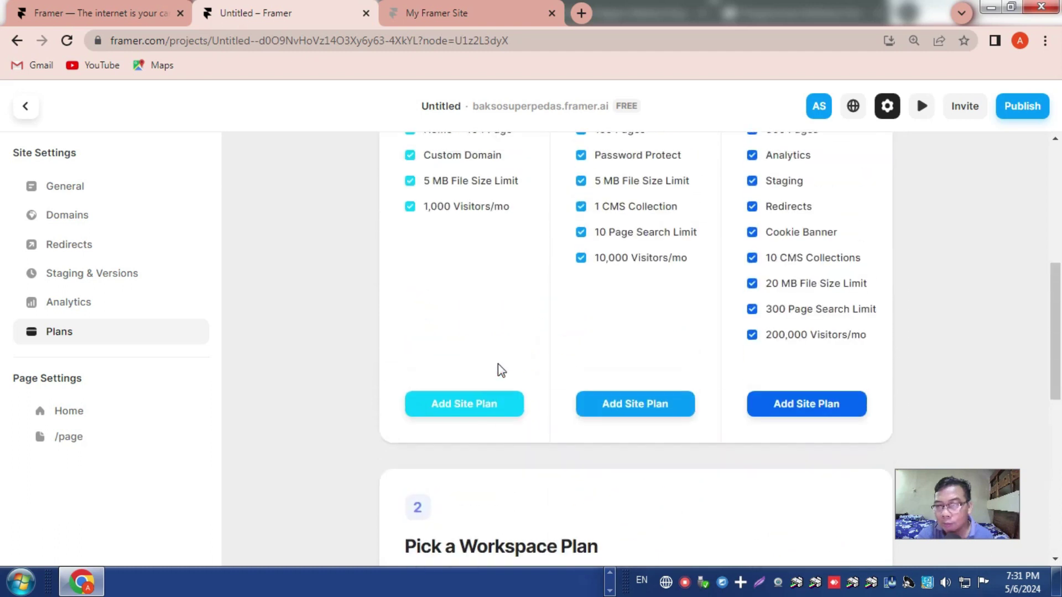
- Preview the live BAKSOPEDAS! site in a new tab, then return to Framer's page editor
click(574, 109)
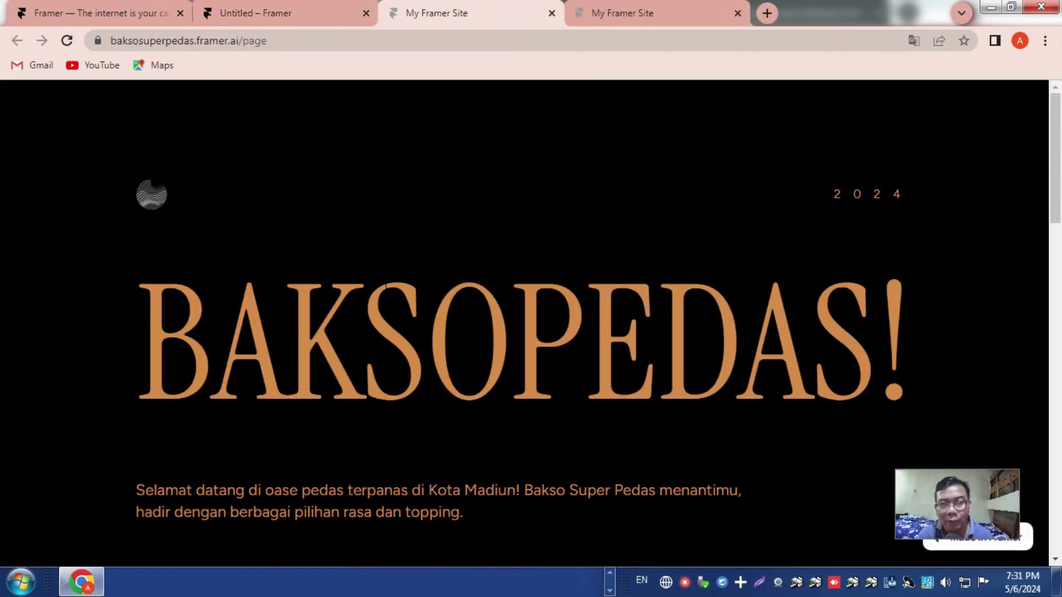
scroll(388, 299, down, 5)
scroll(387, 299, down, 10)
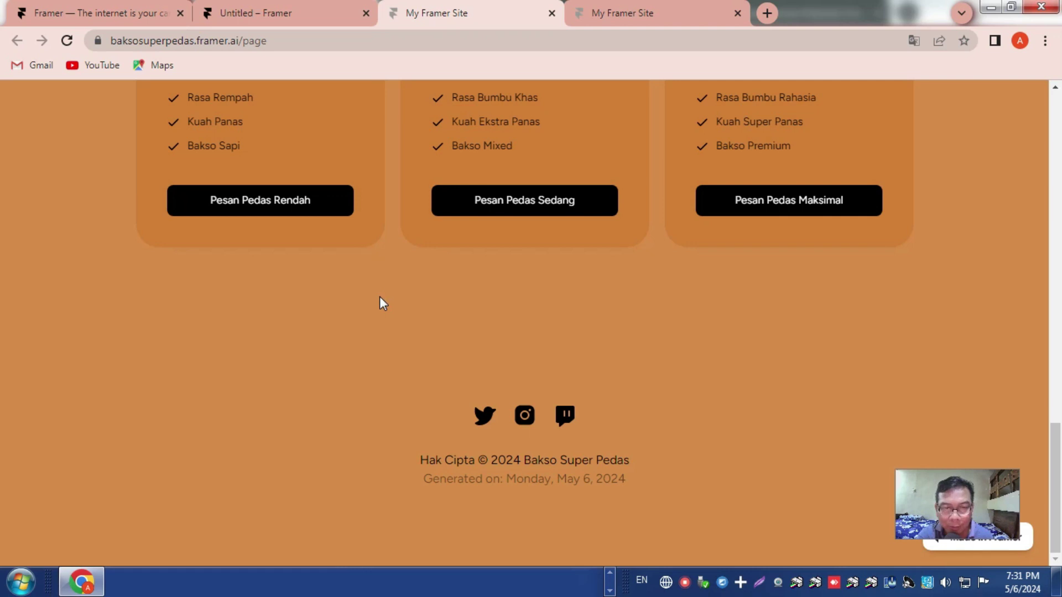
scroll(380, 298, up, 8)
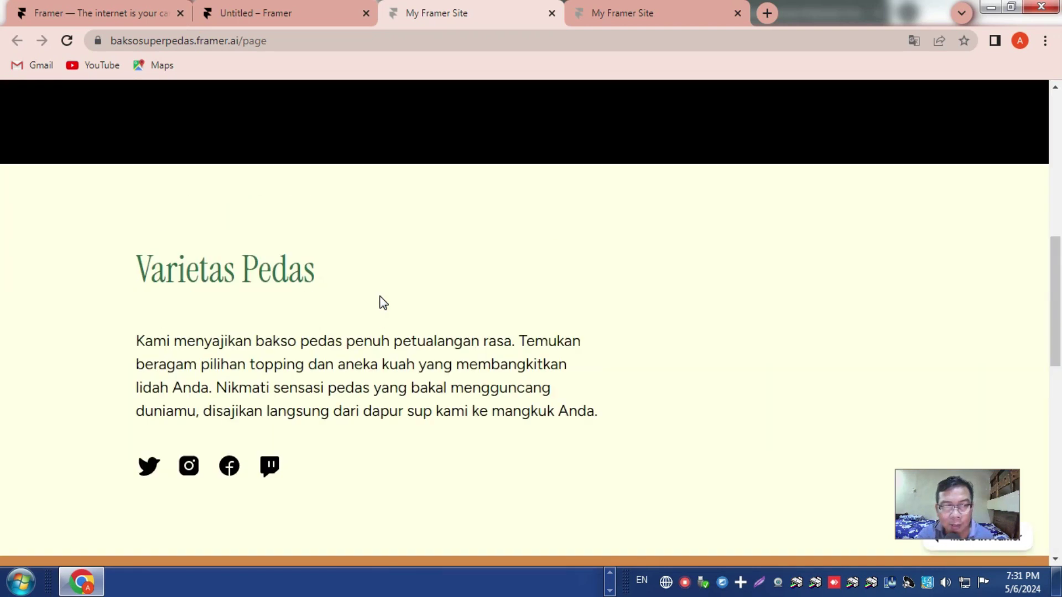
click(244, 8)
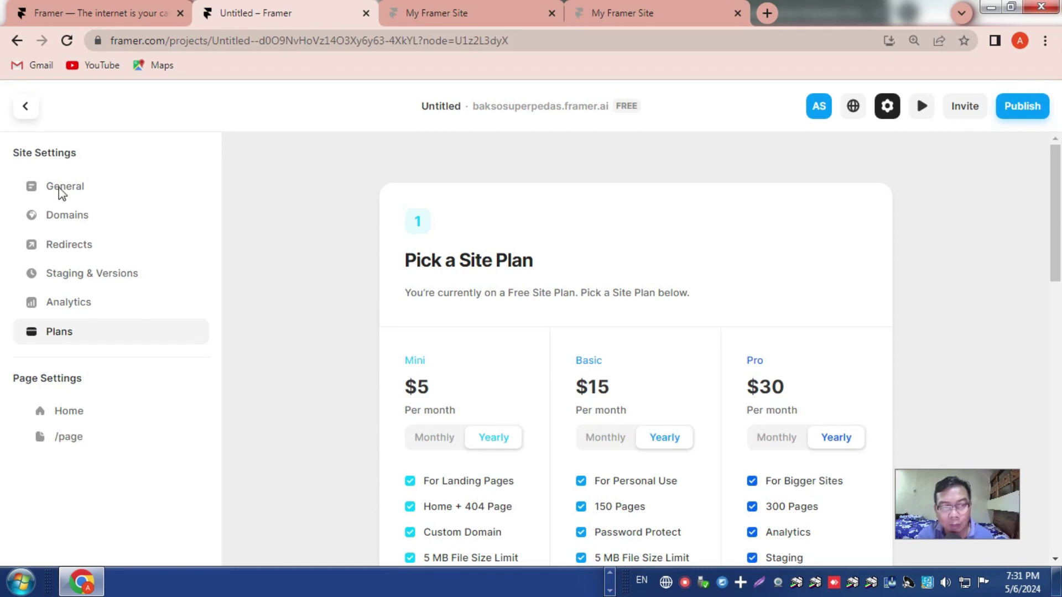
click(25, 106)
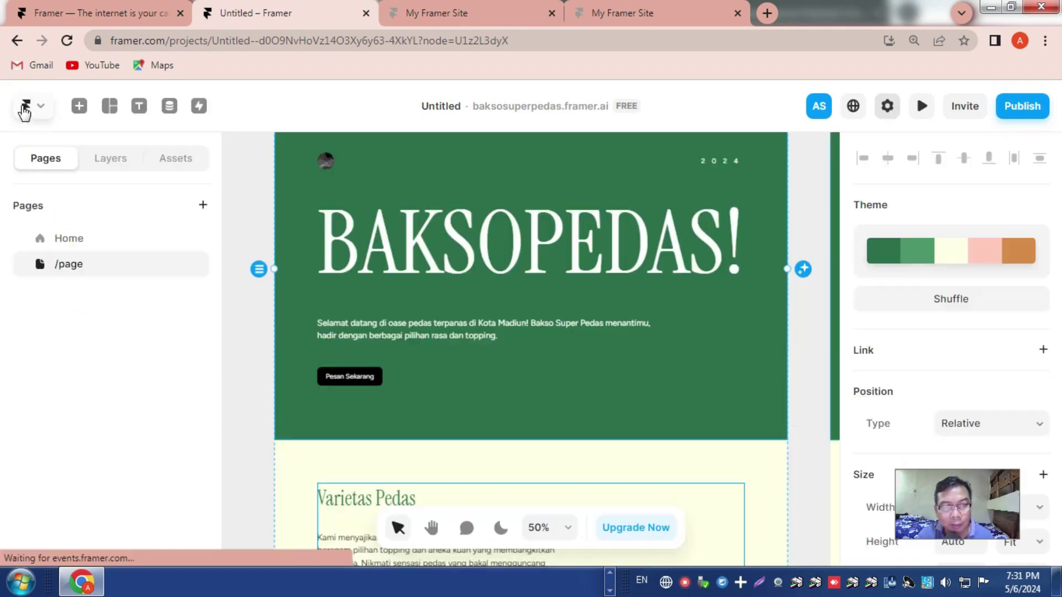